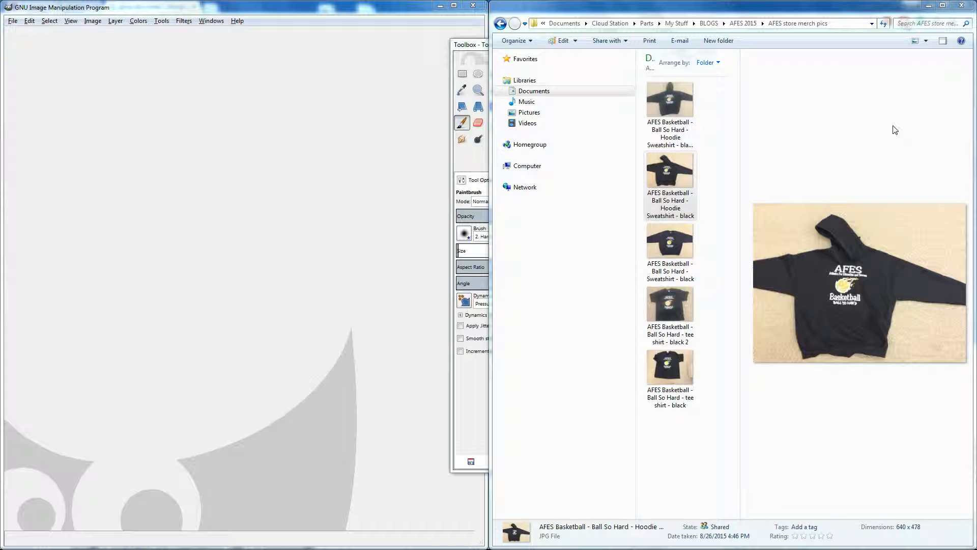
# Step: Bring GIMP to the front and reposition its floating Toolbox window
pyautogui.click(276, 183)
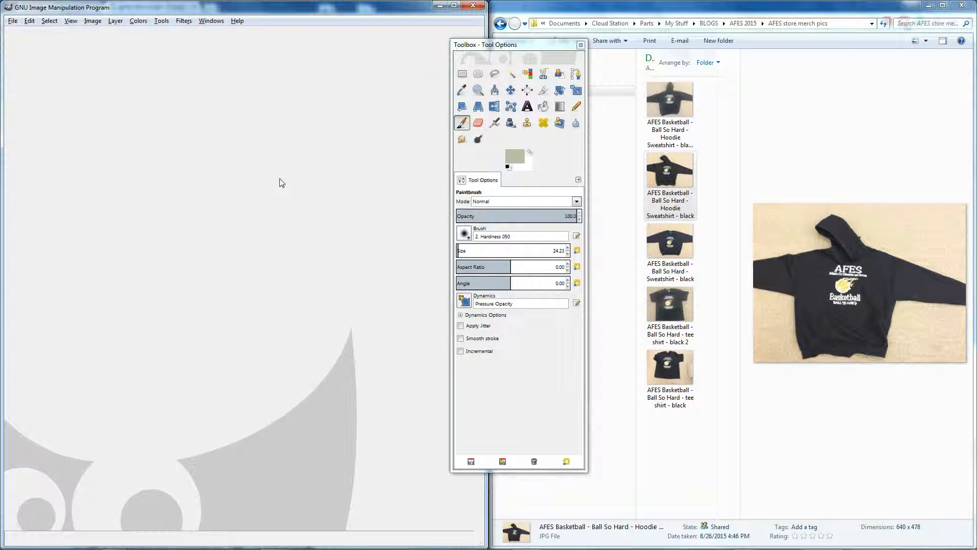
pyautogui.moveTo(523, 49); pyautogui.dragTo(516, 68)
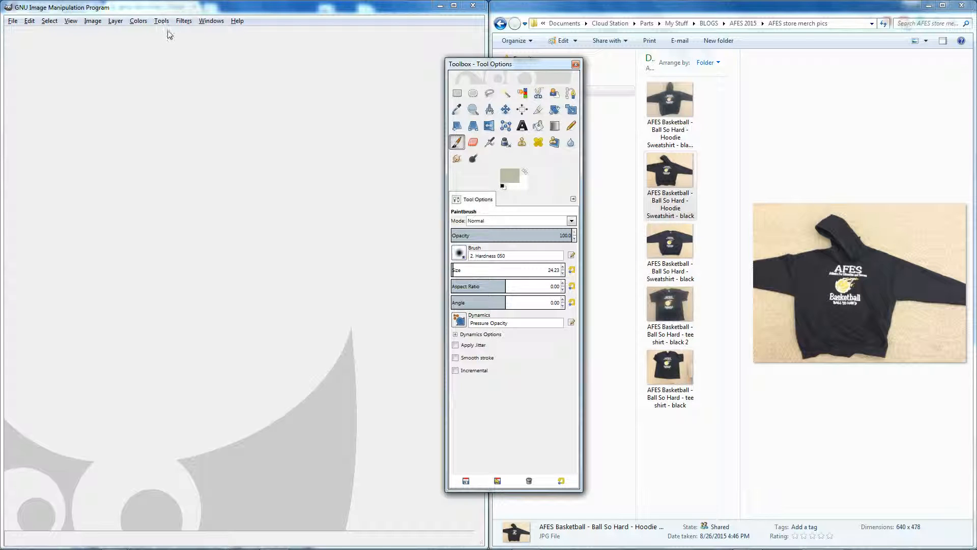
# Step: Duplicate the image file "AFES Basketball - Ball So Hard - Hoodie Sweatshirt - black" within the AFES store merch pics folder
pyautogui.click(888, 128)
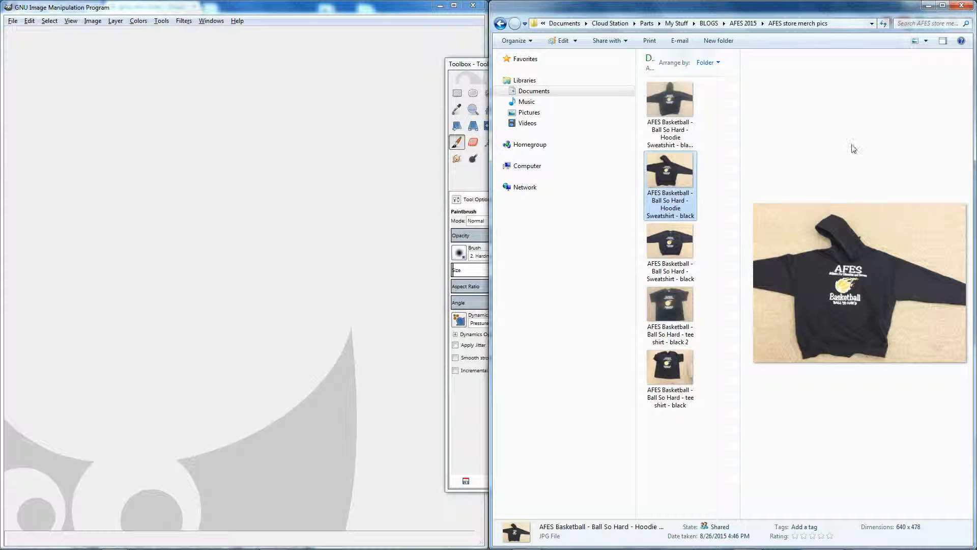
pyautogui.rightClick(672, 191)
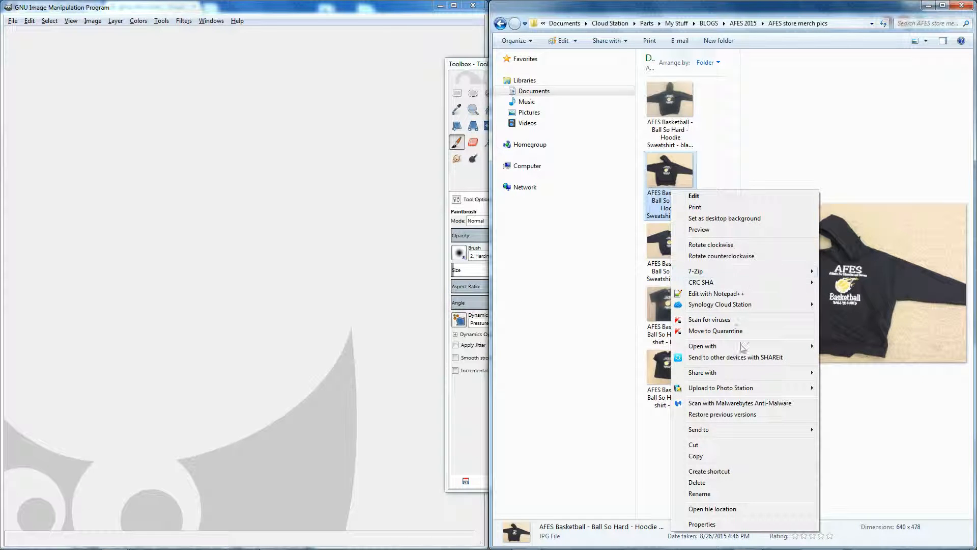
pyautogui.click(729, 457)
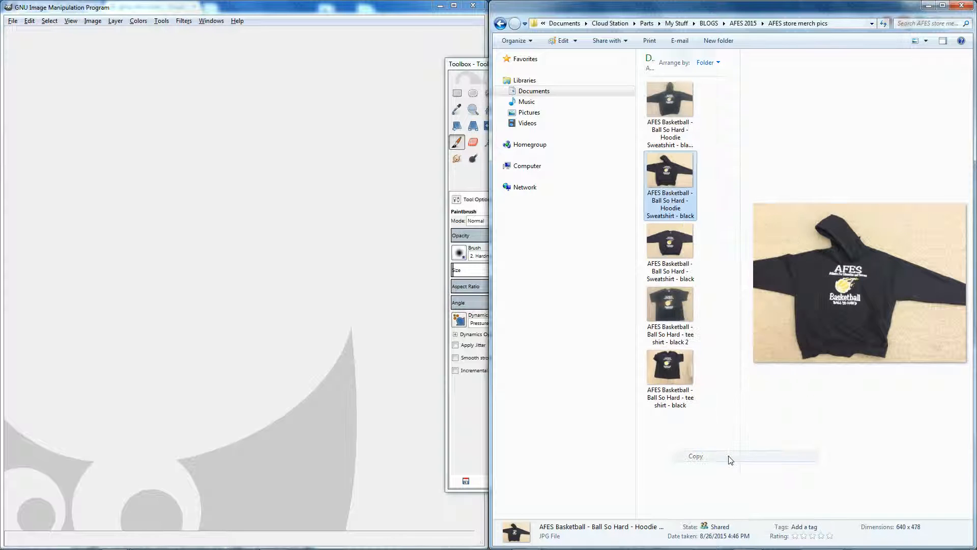
pyautogui.rightClick(724, 425)
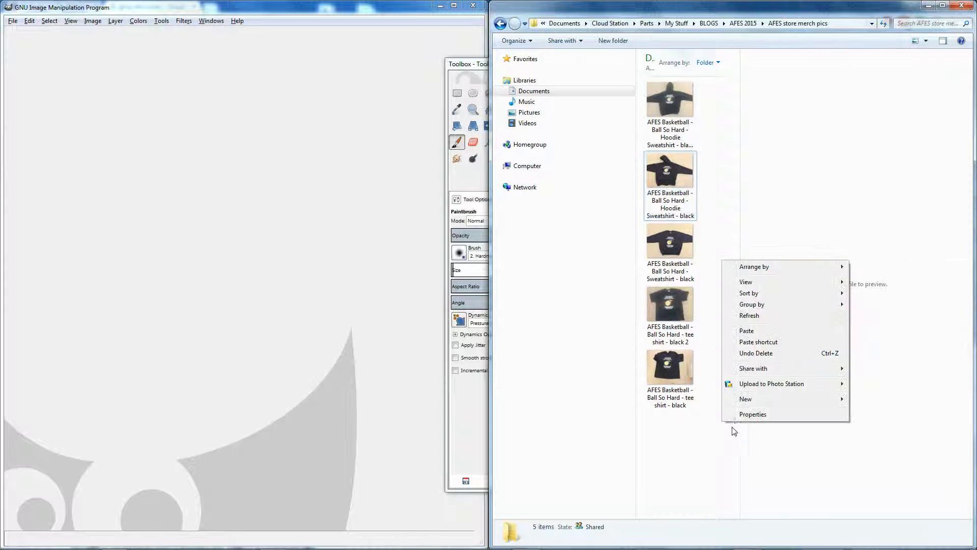
pyautogui.click(743, 332)
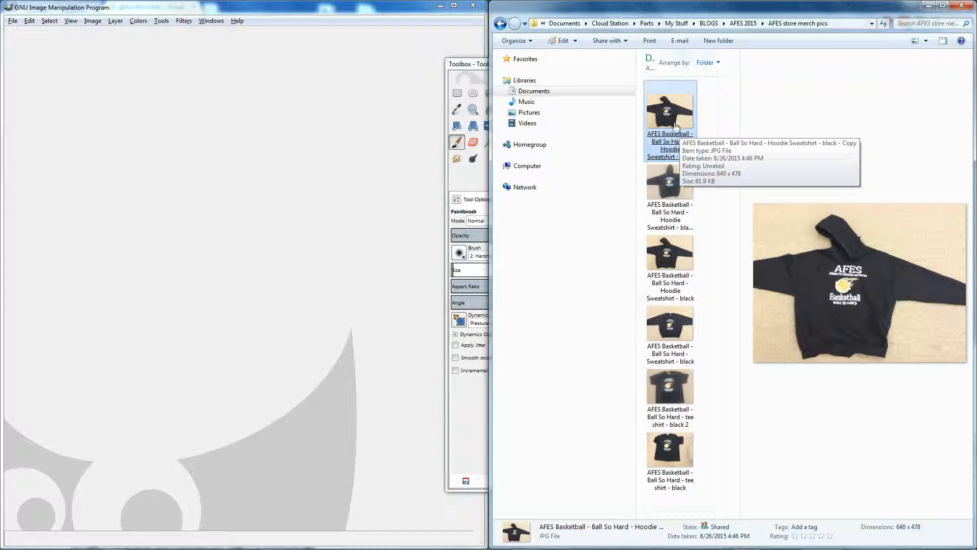
# Step: Open the copied hoodie photo in GIMP and fit the image window beside the file folder
pyautogui.moveTo(673, 119); pyautogui.dragTo(254, 209)
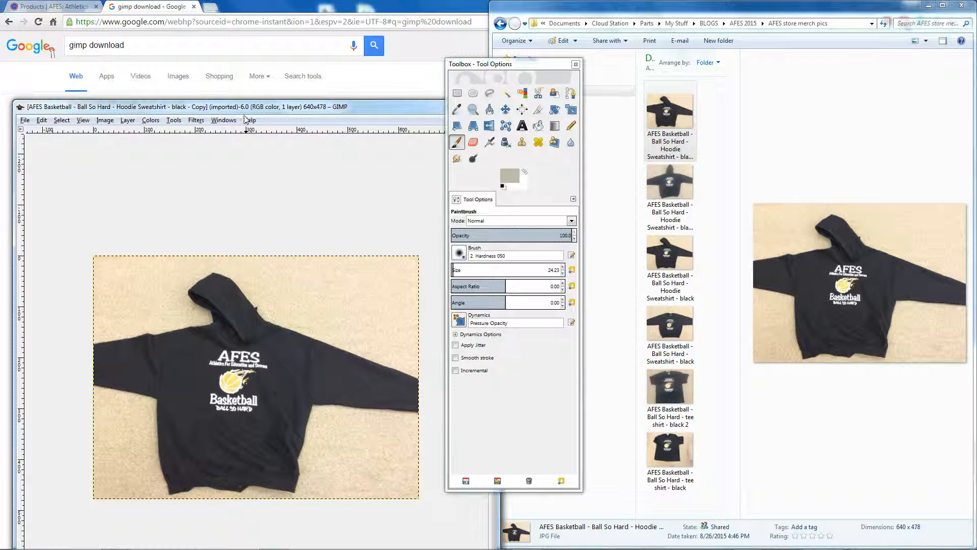
pyautogui.moveTo(245, 107); pyautogui.dragTo(0, 46)
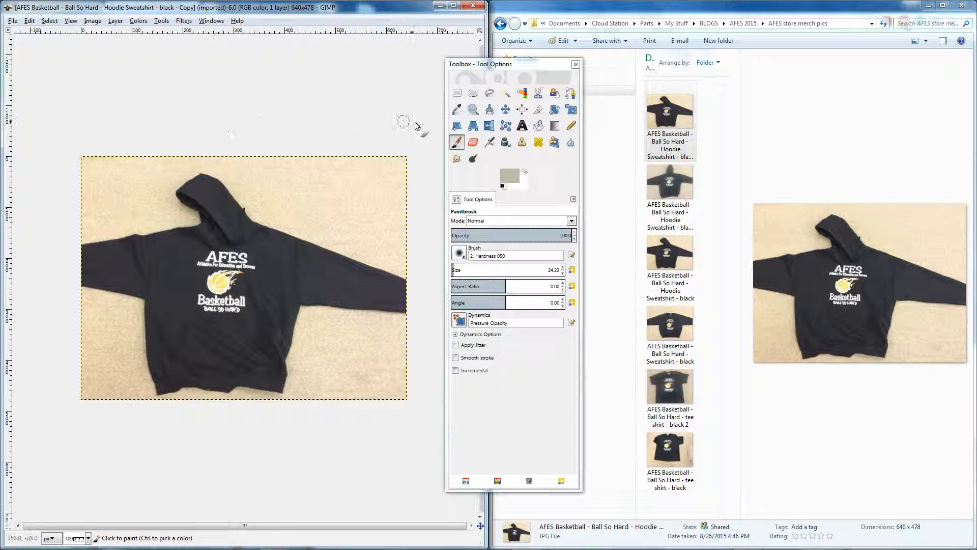
# Step: Select the whole carpet background above the hoodie with Fuzzy Select, widening the threshold until it reaches the hood and sleeve edges
pyautogui.click(507, 97)
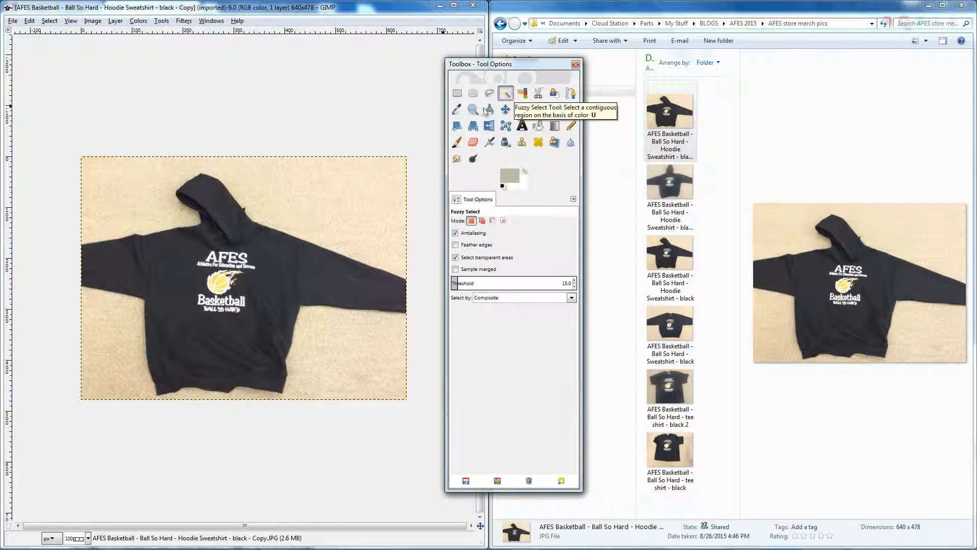
pyautogui.click(328, 192)
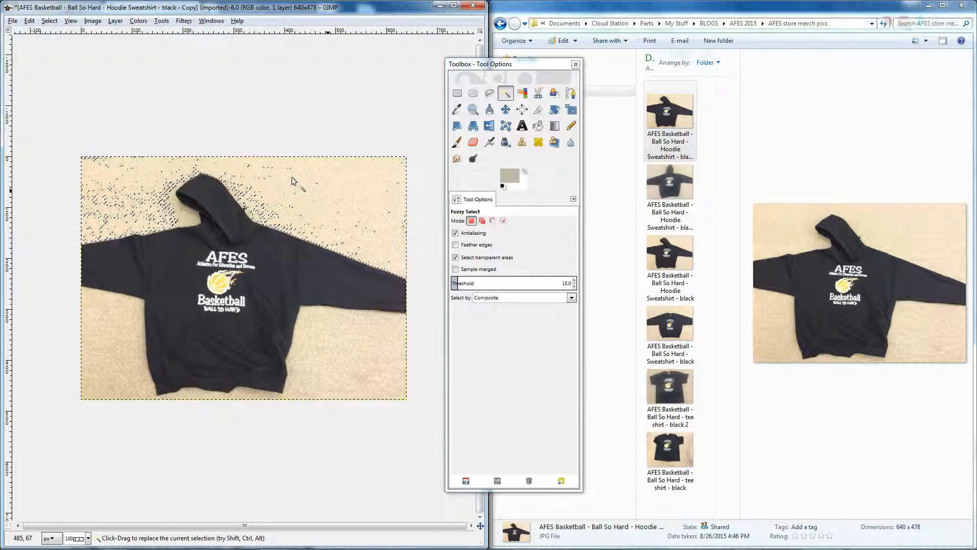
pyautogui.moveTo(292, 177); pyautogui.dragTo(355, 255)
pyautogui.press('Escape')
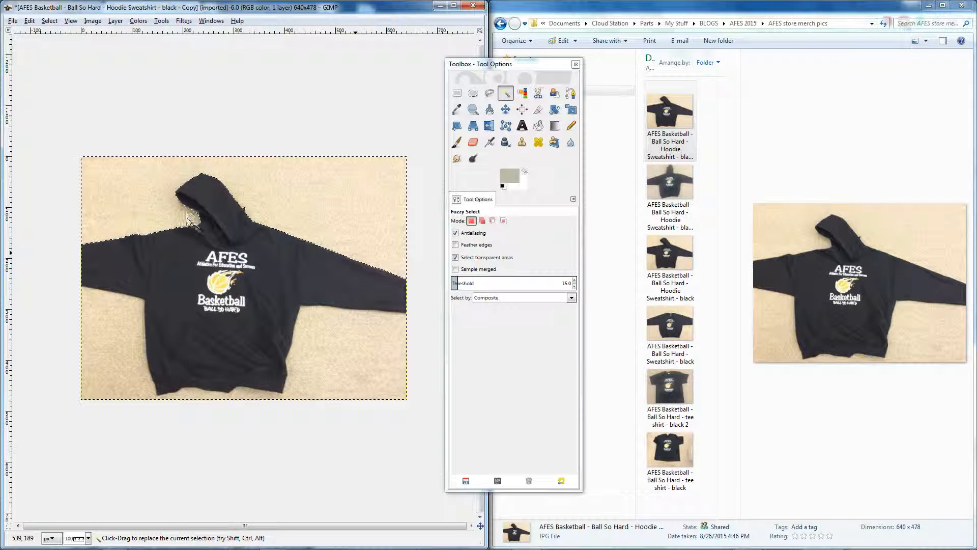
pyautogui.moveTo(287, 176); pyautogui.dragTo(188, 215)
pyautogui.click(298, 191)
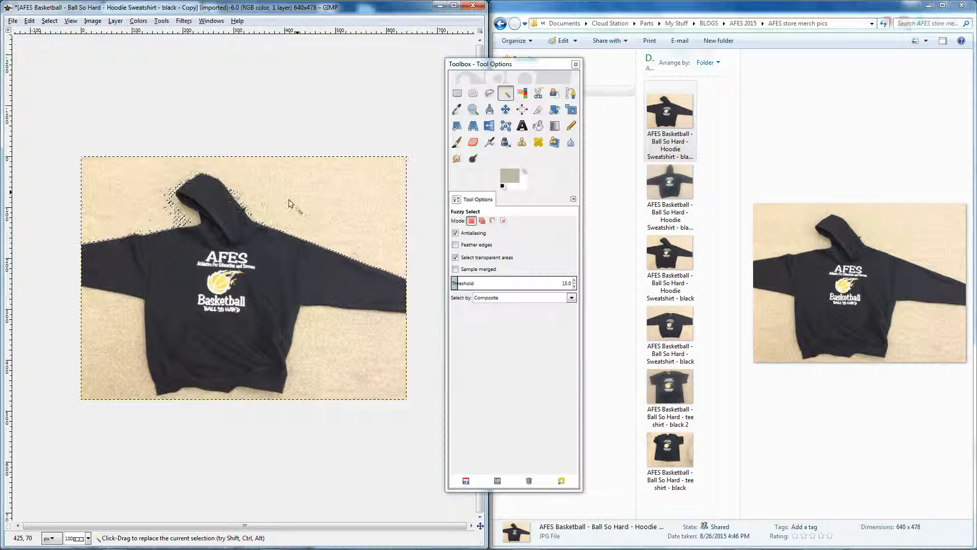
pyautogui.moveTo(285, 186); pyautogui.dragTo(372, 242)
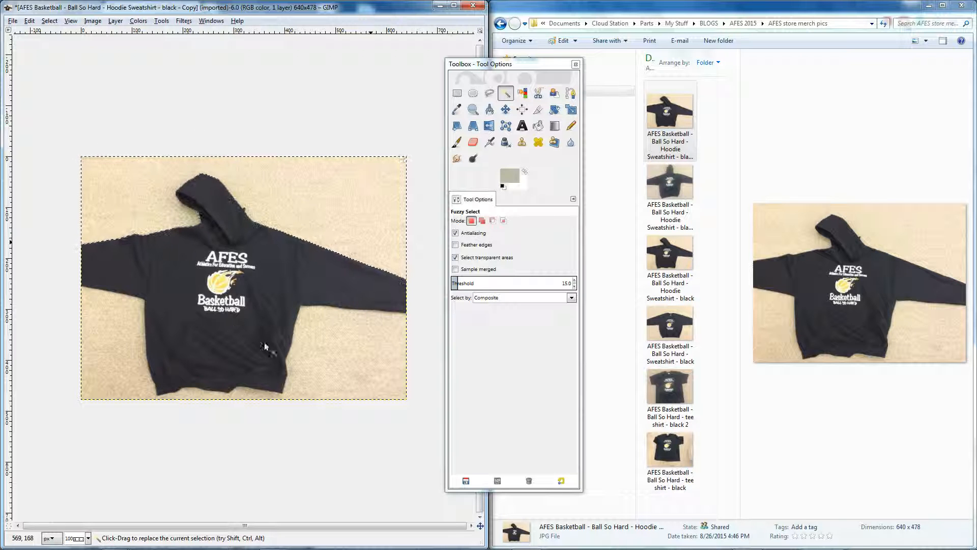
# Step: Add the carpet areas below the sleeves to the selection and delete the selected background to white
pyautogui.press('shift')
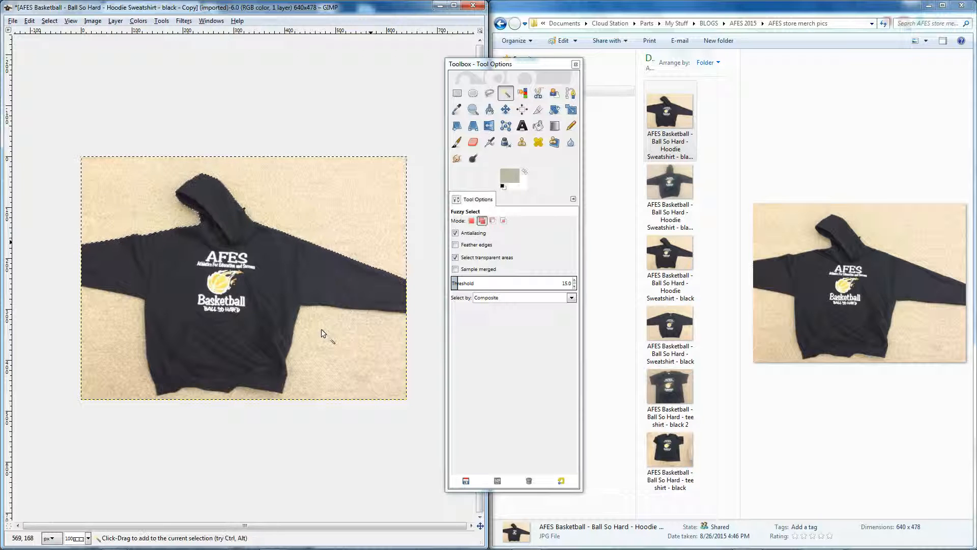
pyautogui.moveTo(321, 326); pyautogui.dragTo(383, 380)
pyautogui.press('Escape')
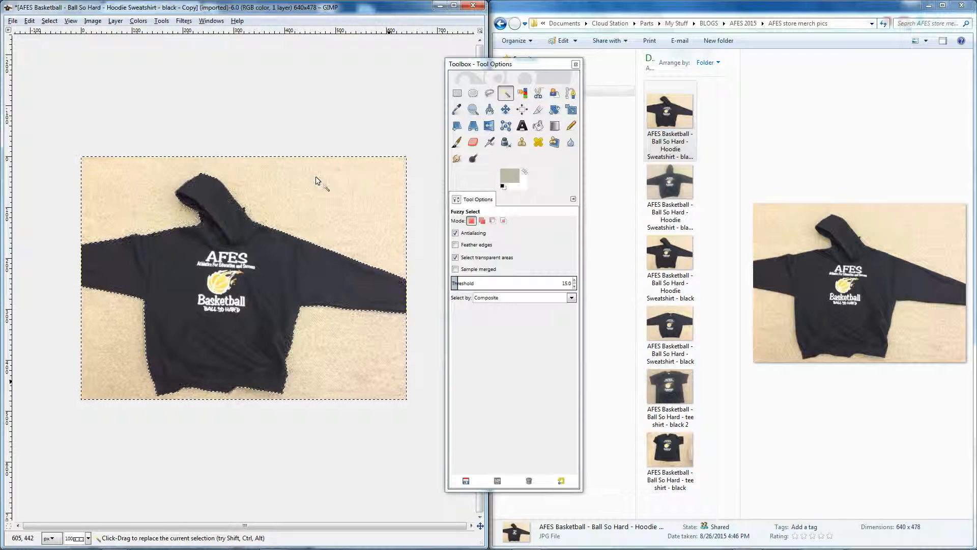
pyautogui.press('Delete')
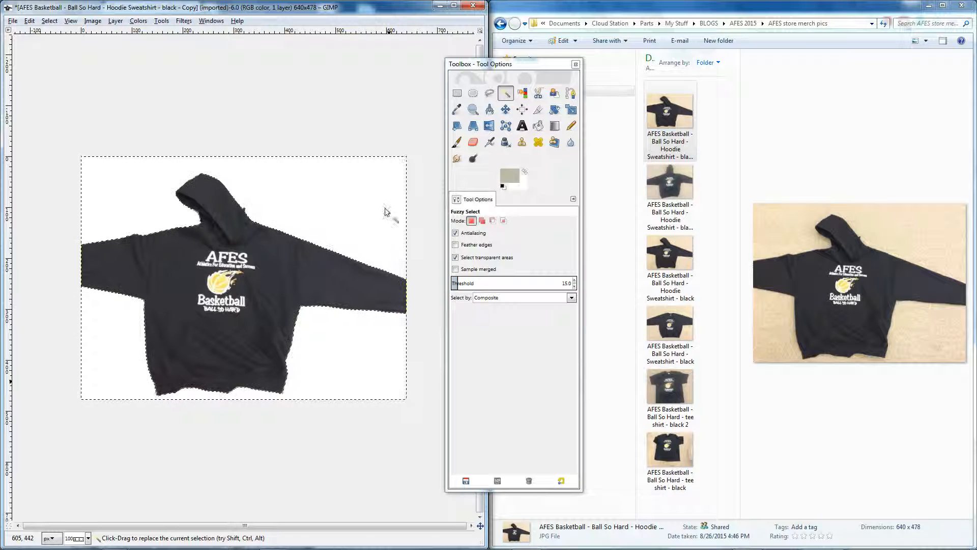
# Step: Try subtracting the area beside the hood opening from the background selection, and clear the selection
pyautogui.press('ctrl')
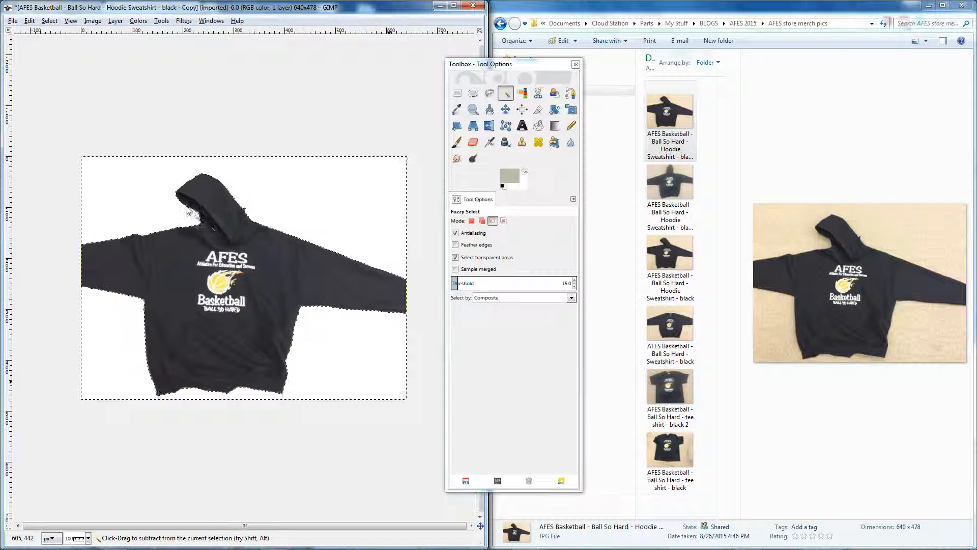
pyautogui.press('ctrl')
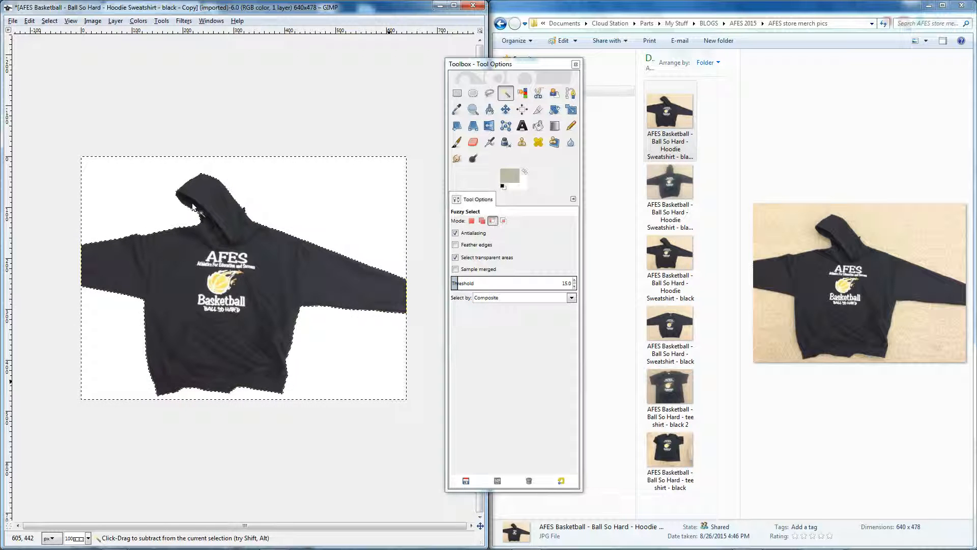
pyautogui.press('ctrl')
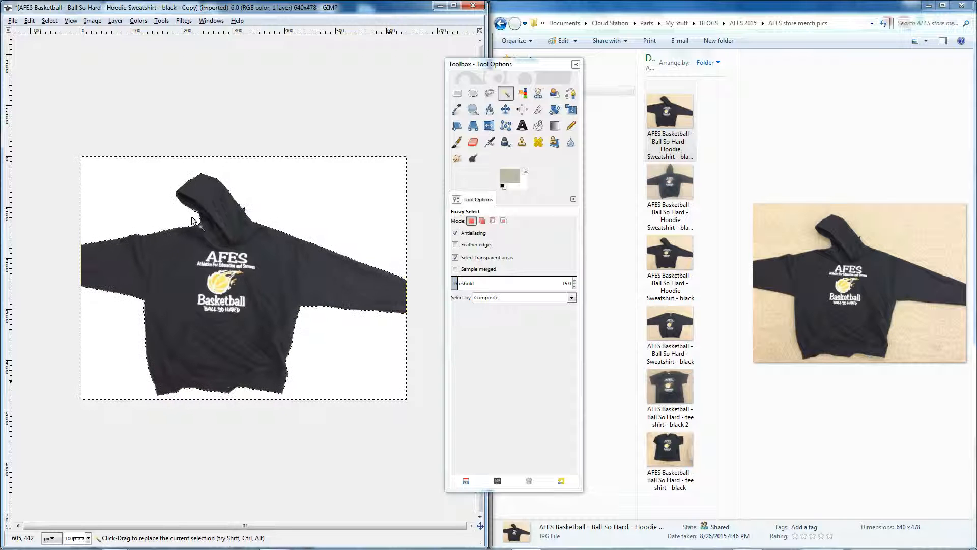
pyautogui.press('ctrl')
pyautogui.keyDown('ctrl'); pyautogui.click(183, 218); pyautogui.keyUp('ctrl')
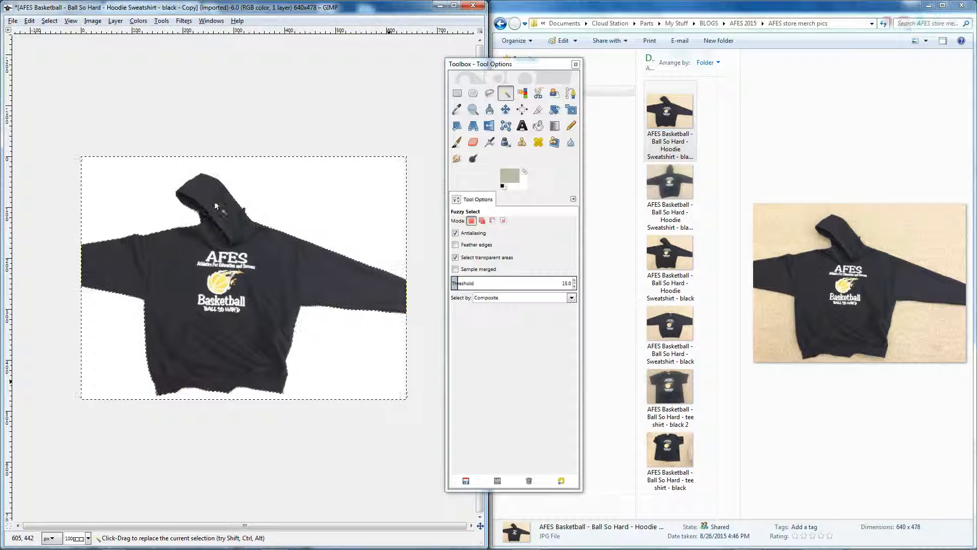
pyautogui.press('ctrl')
pyautogui.keyDown('ctrl'); pyautogui.click(194, 210); pyautogui.keyUp('ctrl')
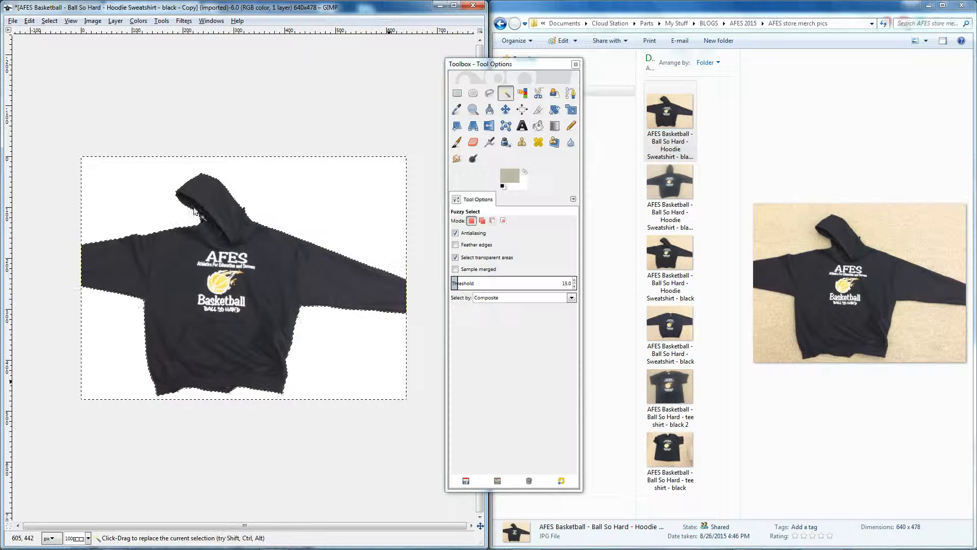
pyautogui.click(198, 215)
pyautogui.click(94, 126)
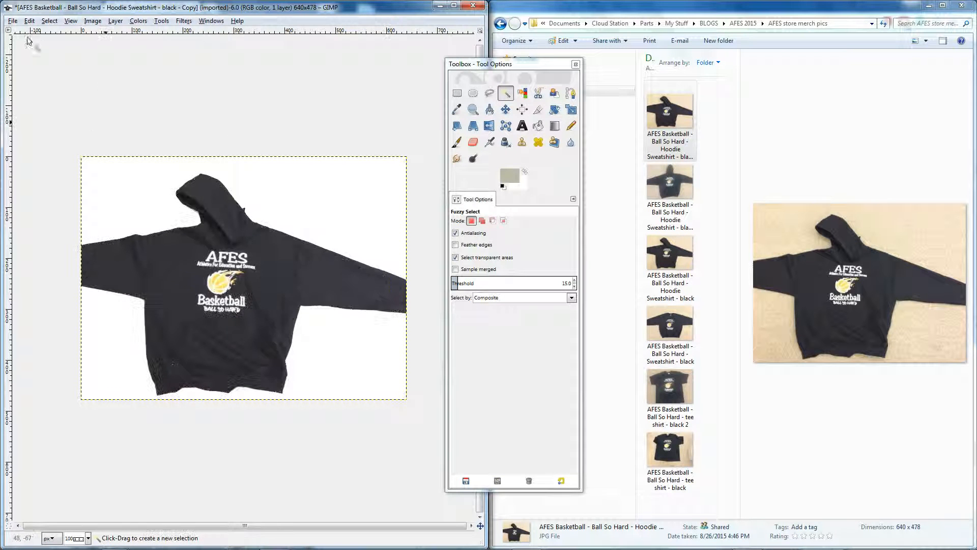
# Step: Select the white background above the hoodie with Fuzzy Select
pyautogui.click(49, 21)
pyautogui.click(308, 147)
pyautogui.click(249, 238)
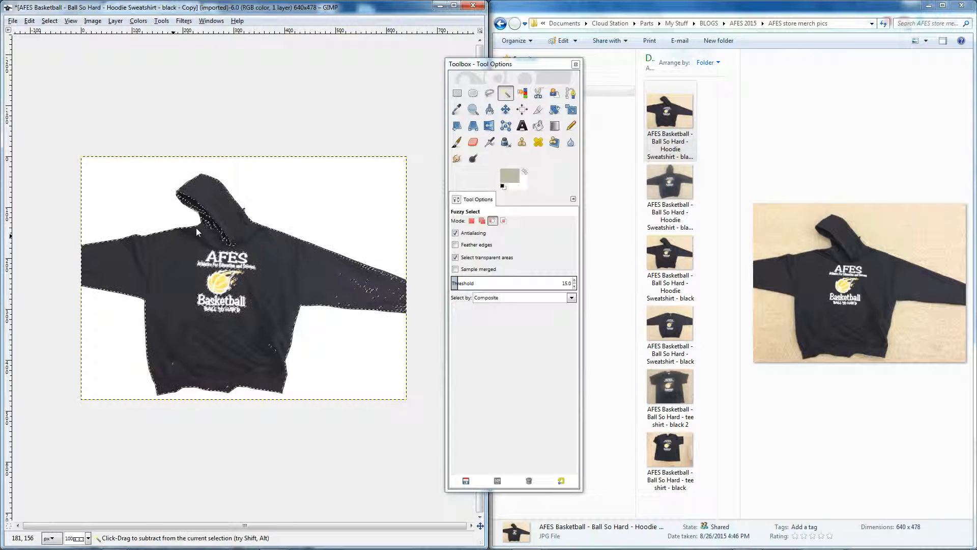
pyautogui.keyDown('ctrl'); pyautogui.click(261, 175); pyautogui.keyUp('ctrl')
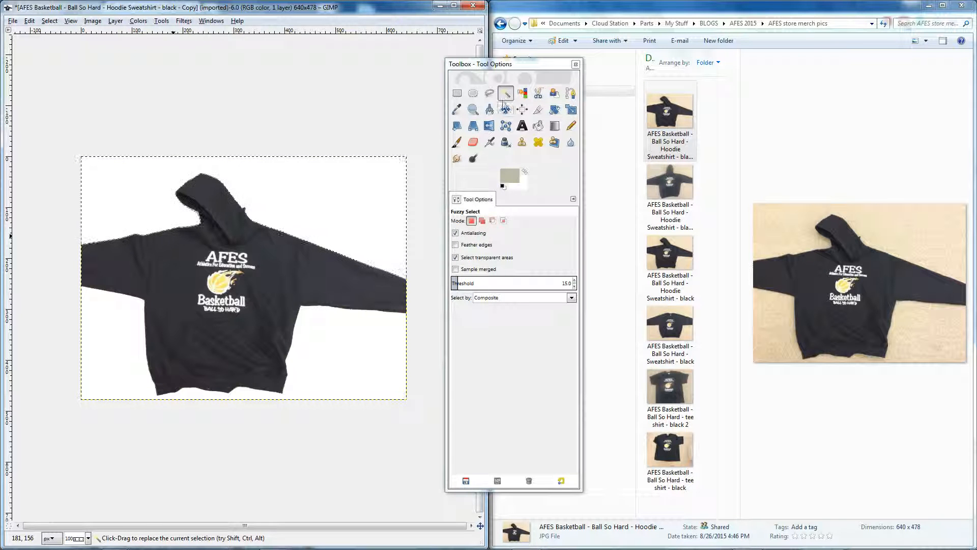
# Step: Outline the leftover off-white fringe along the hood's lower edge with a closed Free Select polygon
pyautogui.scroll(3, 250, 205)
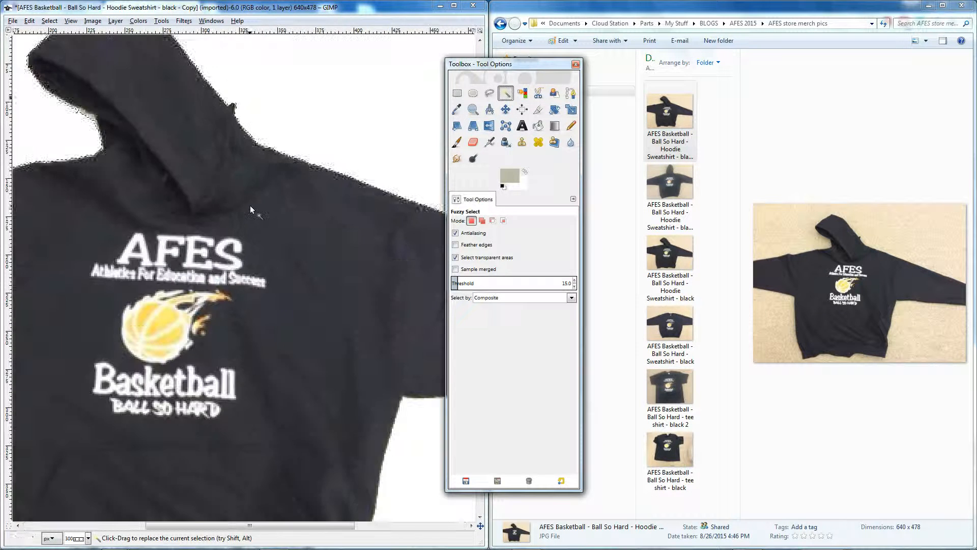
pyautogui.scroll(-2, 250, 209)
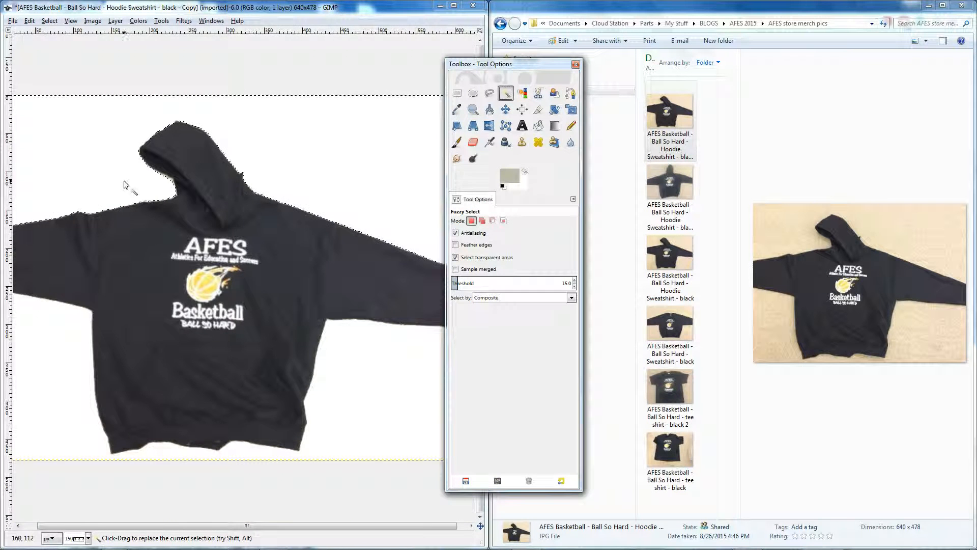
pyautogui.scroll(1, 125, 184)
pyautogui.scroll(2, 167, 87)
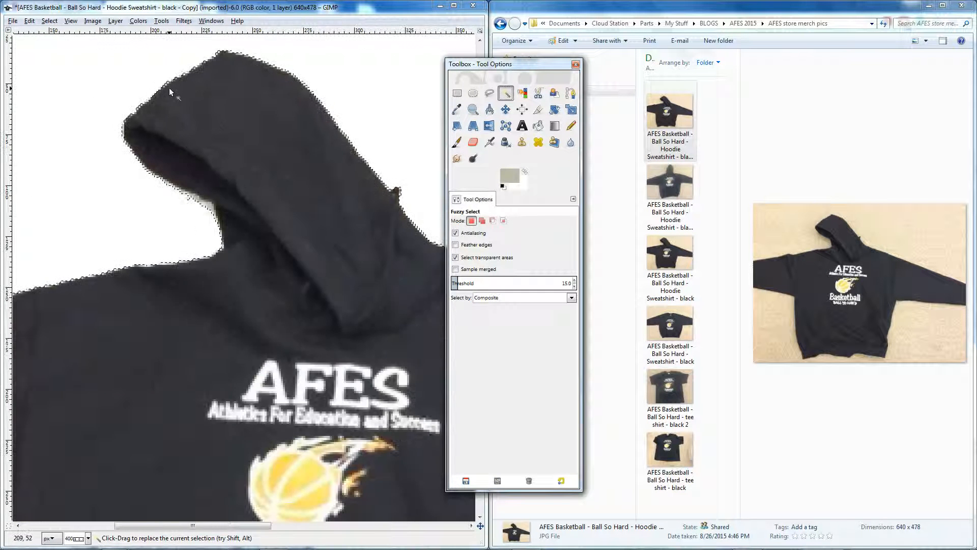
pyautogui.scroll(1, 176, 163)
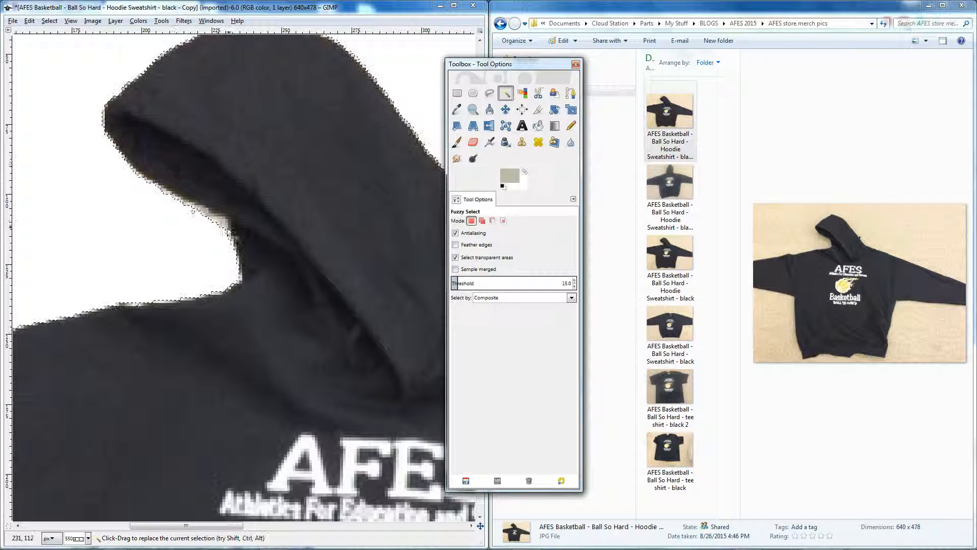
pyautogui.scroll(1, 202, 205)
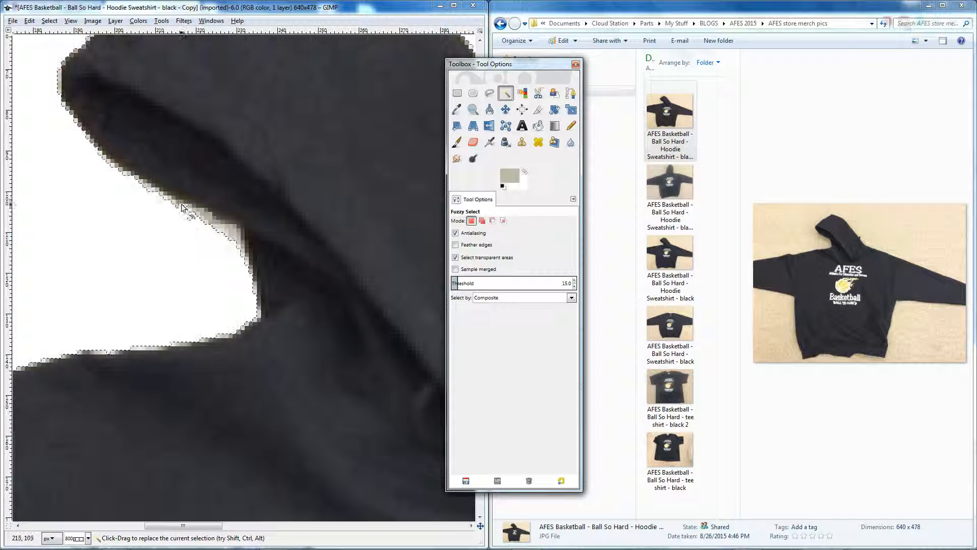
pyautogui.scroll(1, 180, 224)
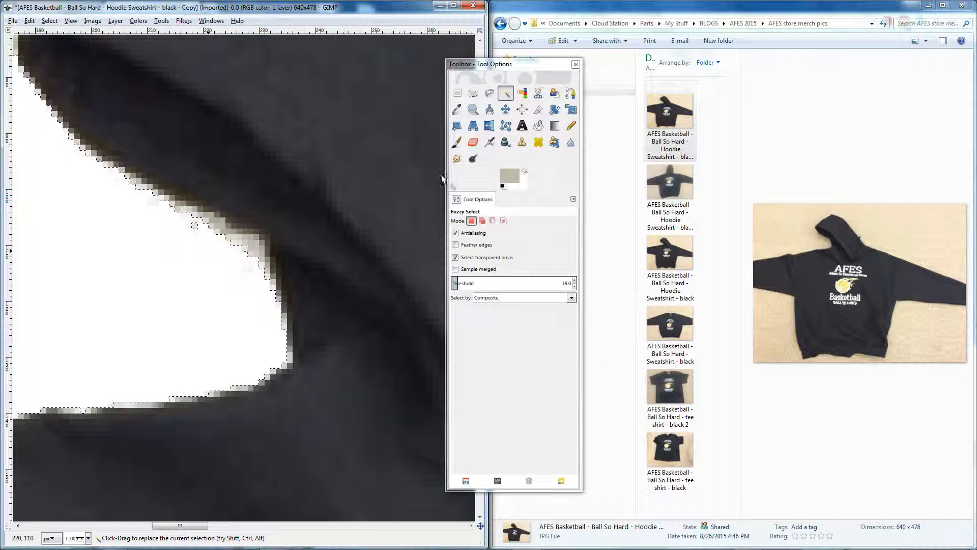
pyautogui.click(489, 92)
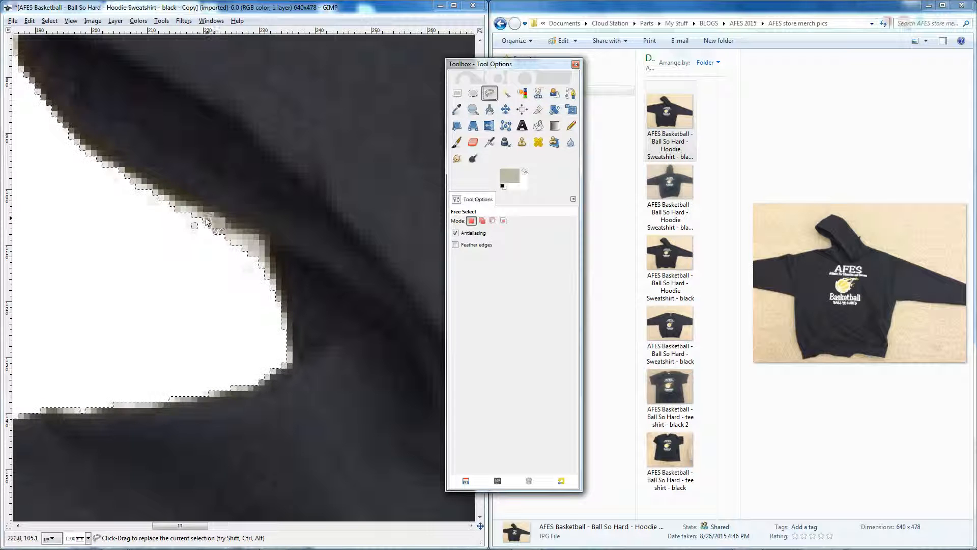
pyautogui.moveTo(172, 261); pyautogui.dragTo(175, 272)
pyautogui.click(135, 256)
pyautogui.click(104, 186)
pyautogui.click(113, 175)
pyautogui.click(153, 198)
pyautogui.click(178, 212)
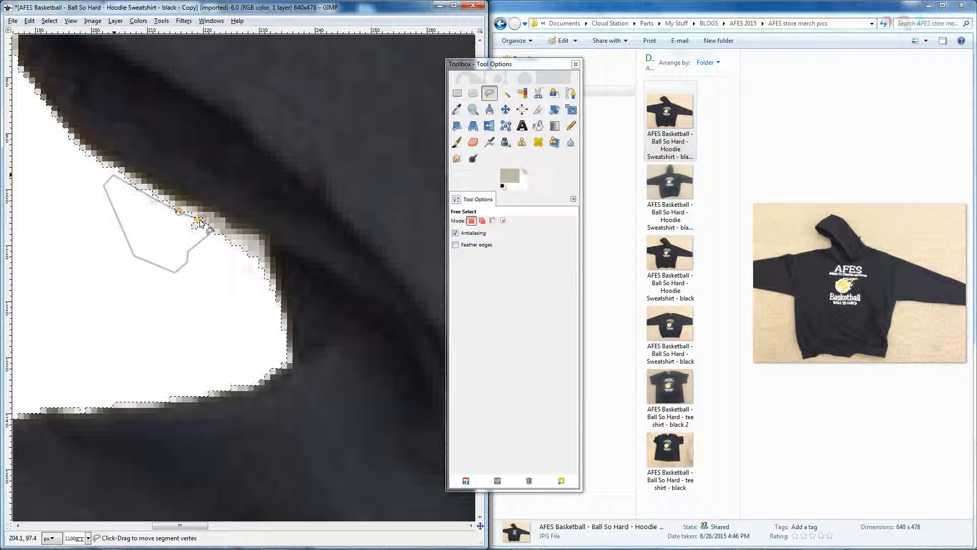
pyautogui.click(208, 230)
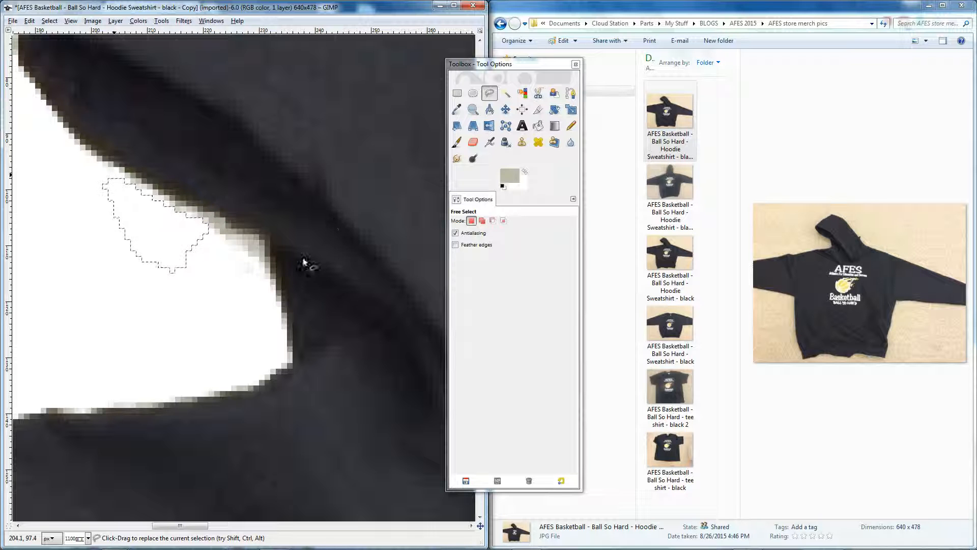
# Step: Outline a small off-white patch in the notch between hood and shoulder with a closed Free Select polygon
pyautogui.click(235, 261)
pyautogui.click(256, 261)
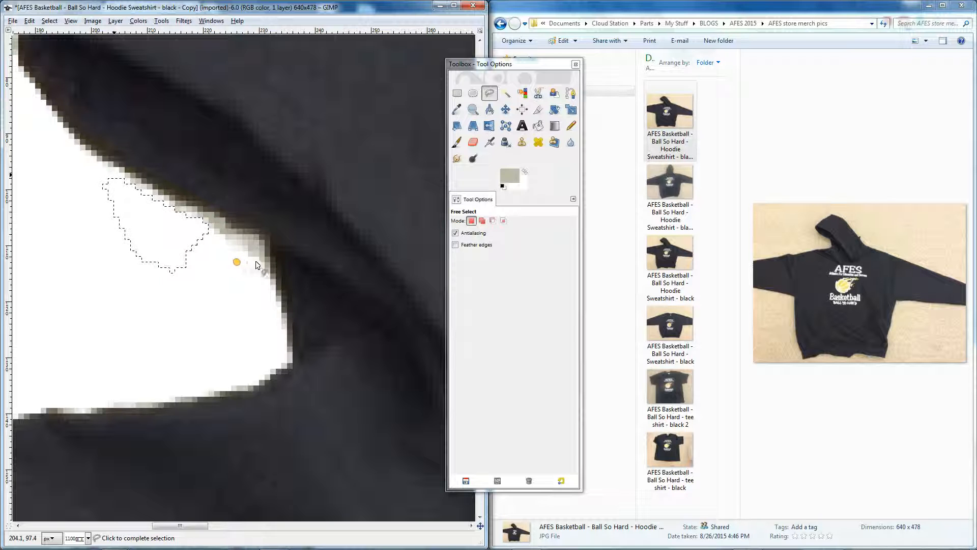
pyautogui.click(261, 273)
pyautogui.click(240, 295)
pyautogui.click(227, 274)
pyautogui.click(237, 262)
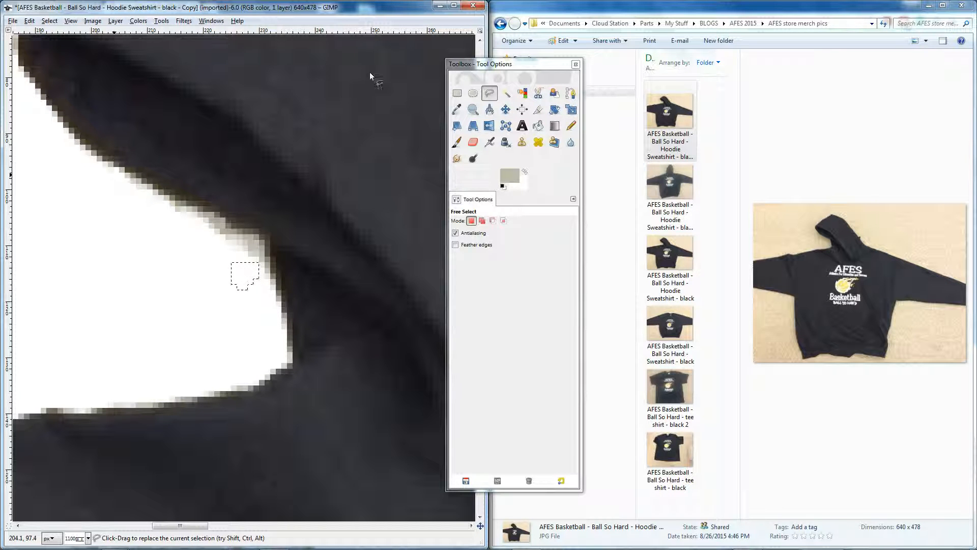
# Step: Use Fuzzy Select to pick the off-white fringe under the hood, and replace it with the surrounding white background
pyautogui.click(507, 94)
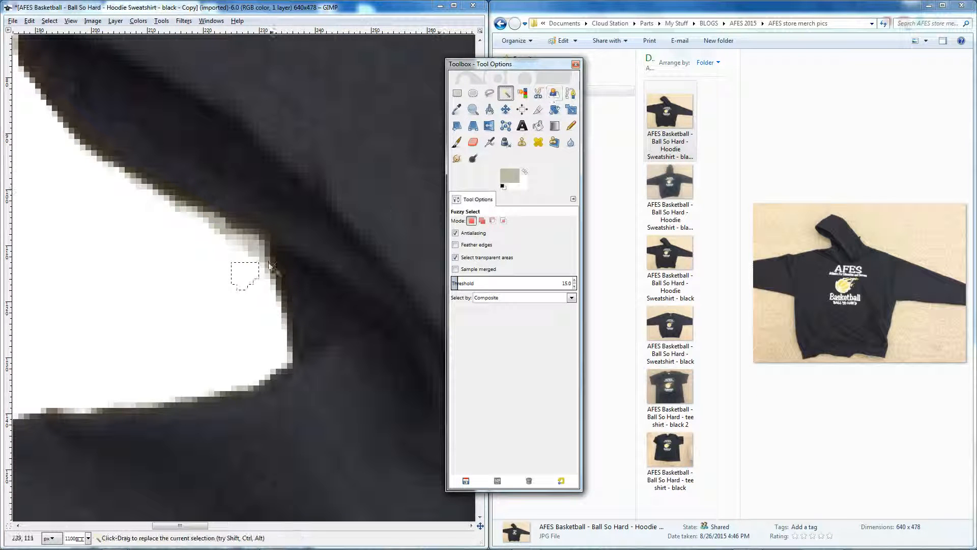
pyautogui.click(247, 246)
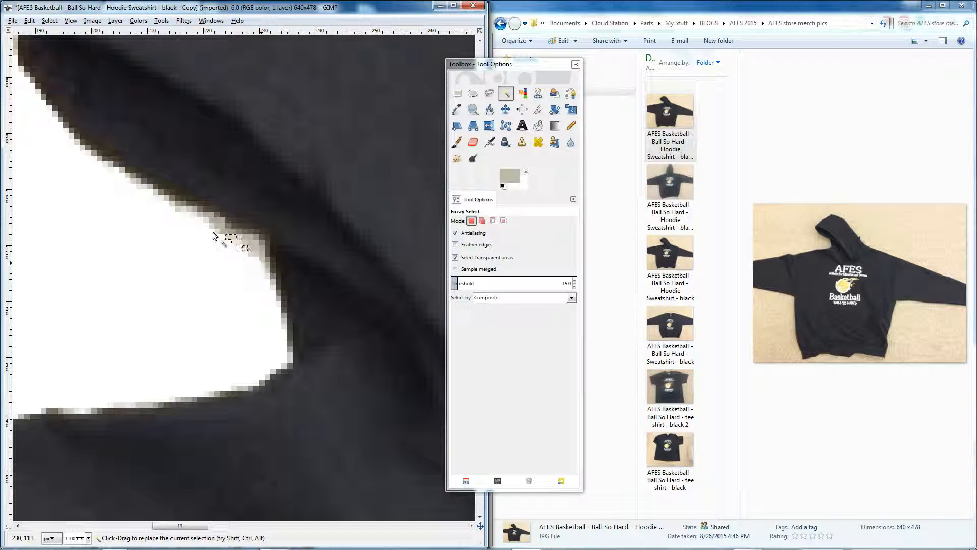
pyautogui.click(234, 258)
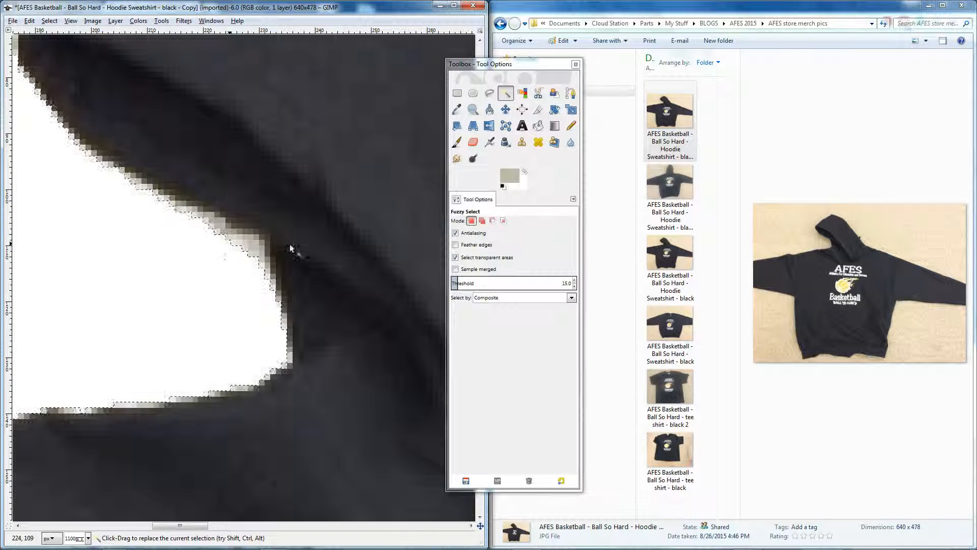
# Step: Select the background white throughout the image with Select by Color and inspect the selection around the hoodie and its lettering
pyautogui.click(524, 94)
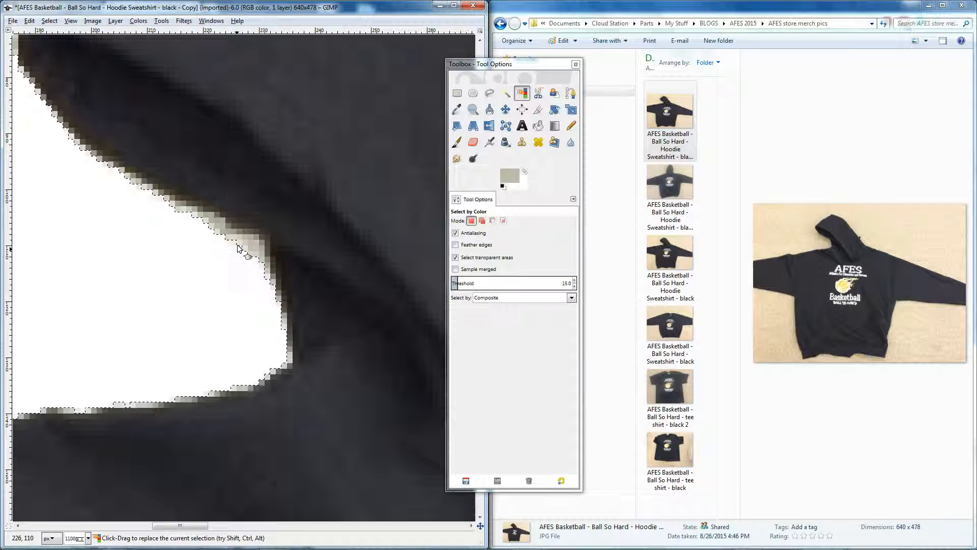
pyautogui.press('ctrl')
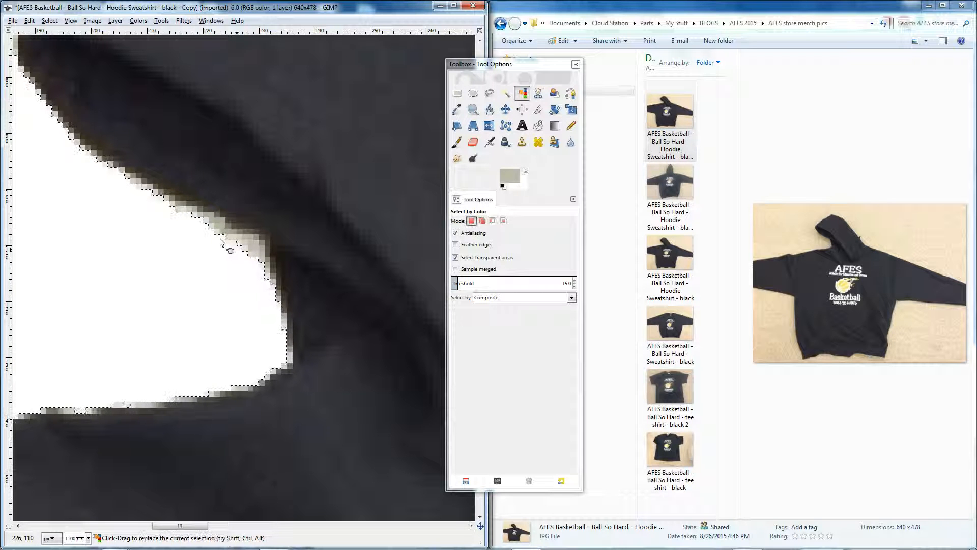
pyautogui.press('ctrl')
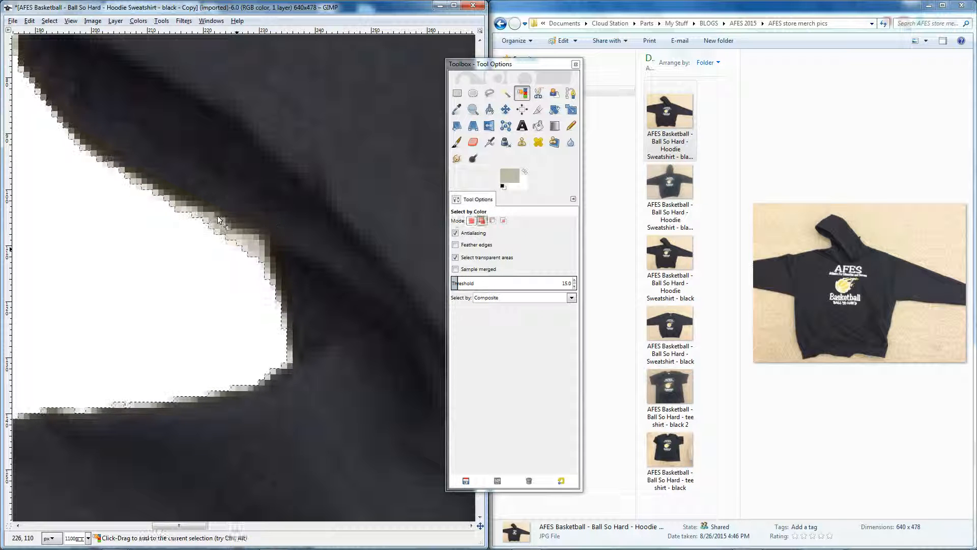
pyautogui.press('ctrl')
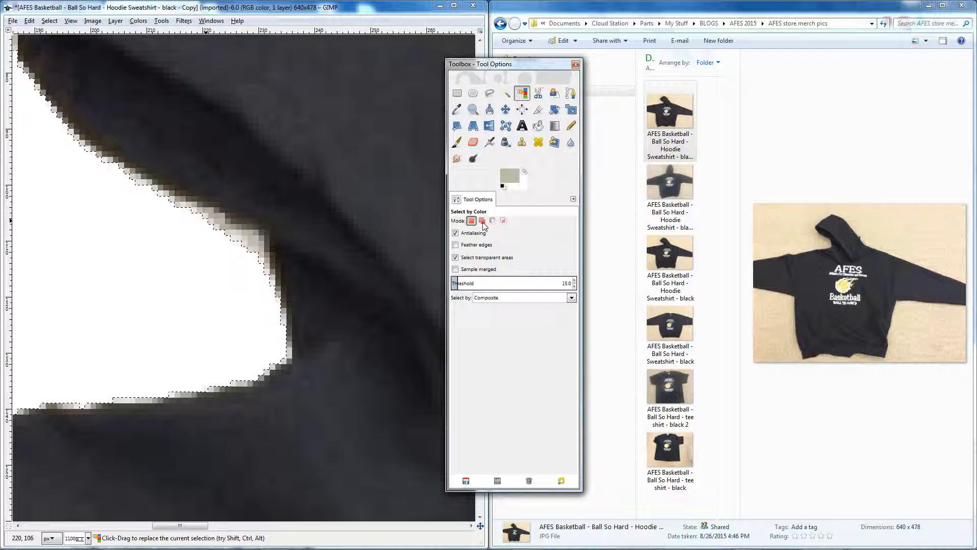
pyautogui.scroll(-6, 199, 304)
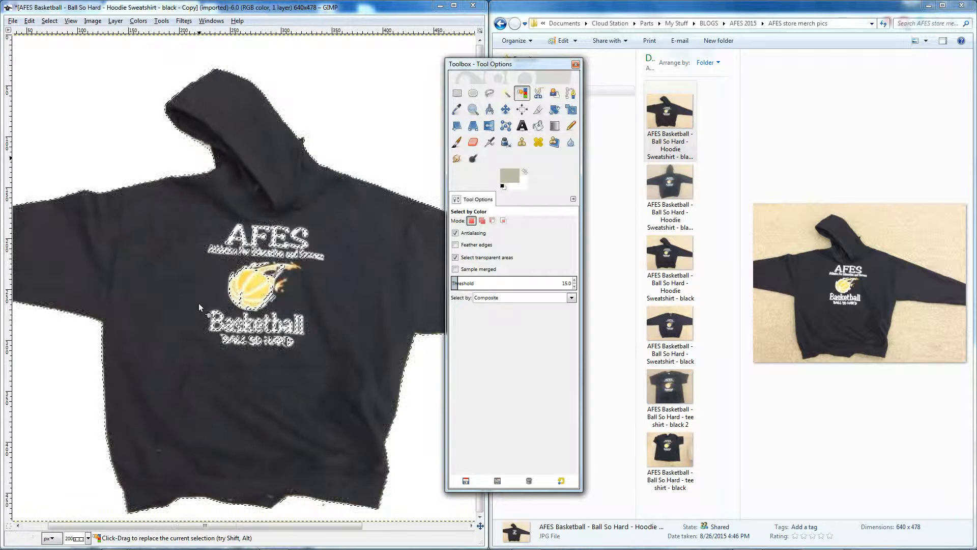
pyautogui.scroll(3, 199, 305)
pyautogui.scroll(-4, 214, 419)
pyautogui.scroll(2, 214, 114)
pyautogui.scroll(4, 213, 97)
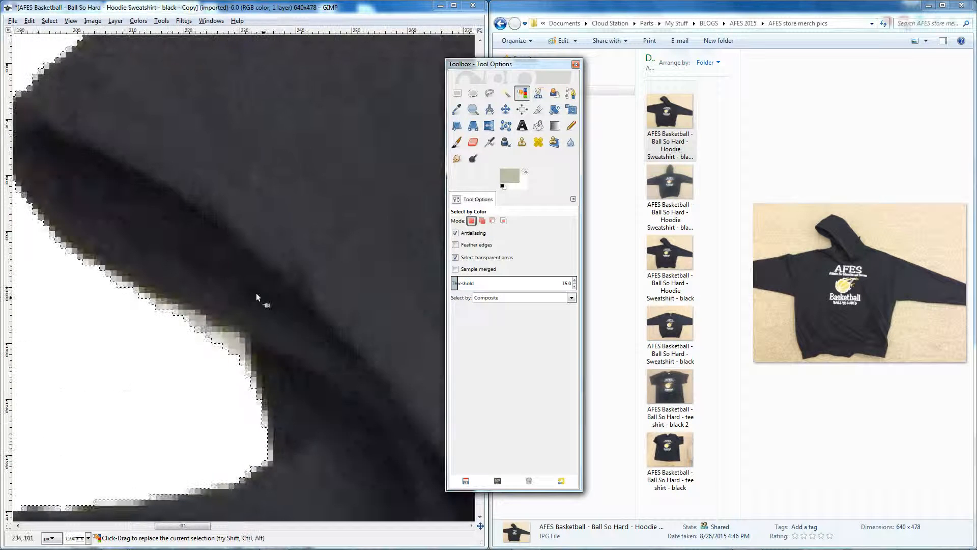
# Step: Select the fringe shade under the hood with Select by Color and add the white background to that selection
pyautogui.scroll(-2, 223, 300)
pyautogui.scroll(4, 223, 300)
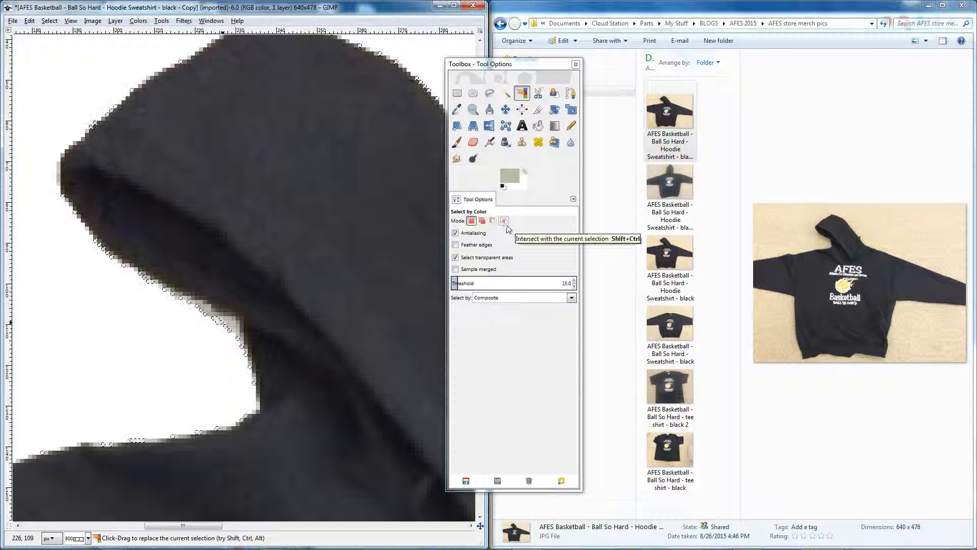
pyautogui.click(482, 221)
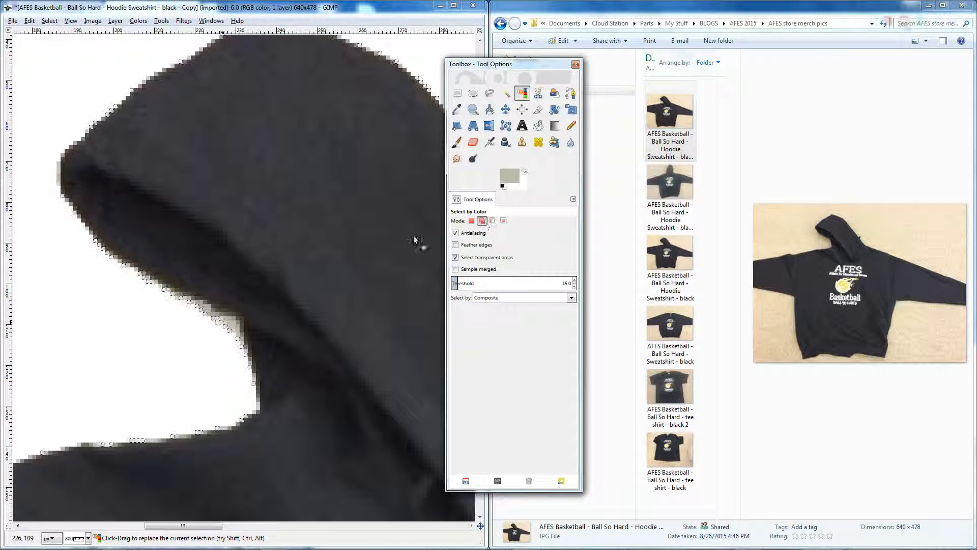
pyautogui.scroll(-4, 254, 251)
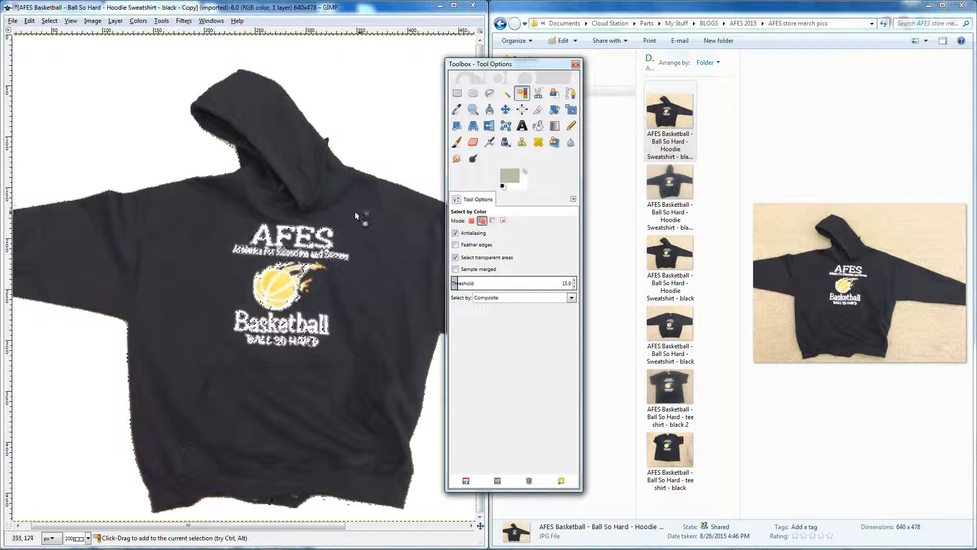
pyautogui.keyDown('ctrl'); pyautogui.scroll(1, 228, 129); pyautogui.keyUp('ctrl')
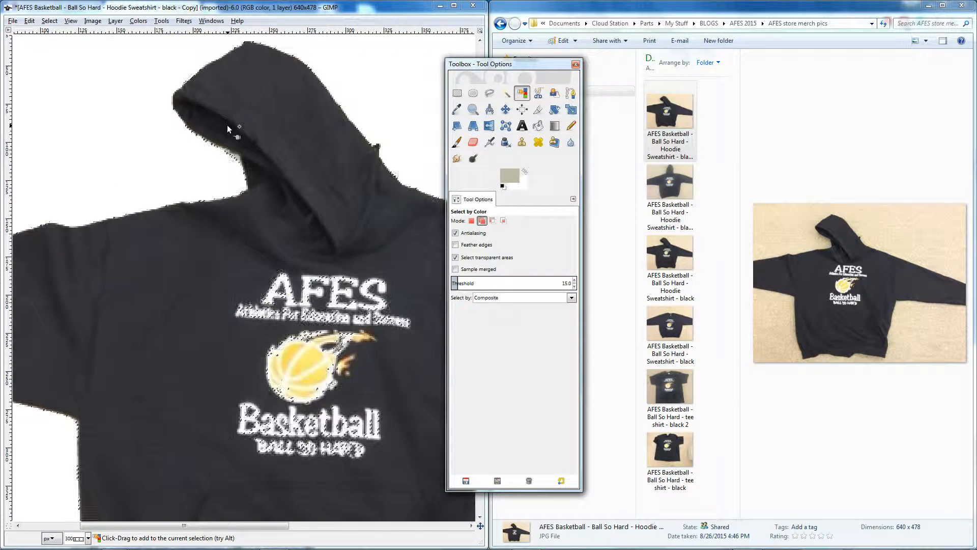
pyautogui.keyDown('ctrl'); pyautogui.scroll(5, 228, 126); pyautogui.keyUp('ctrl')
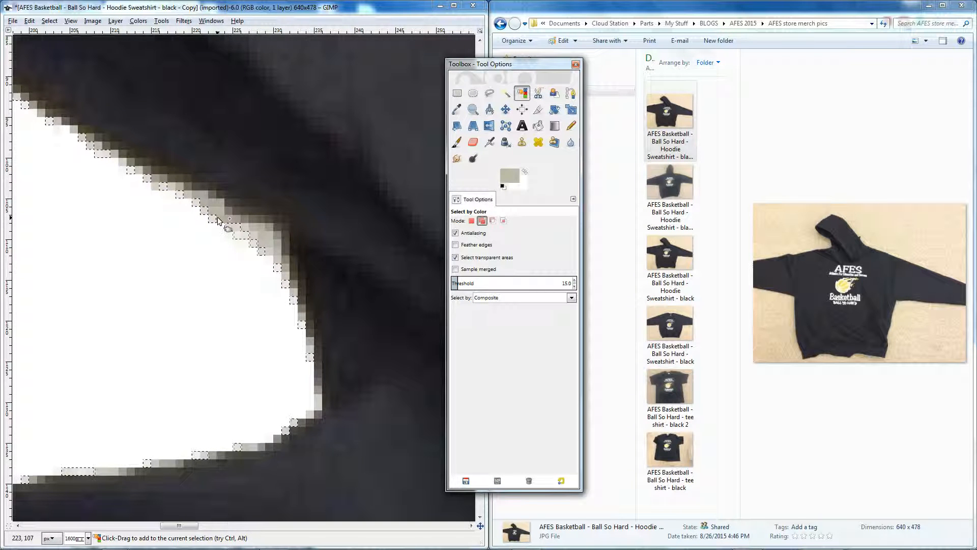
pyautogui.click(245, 247)
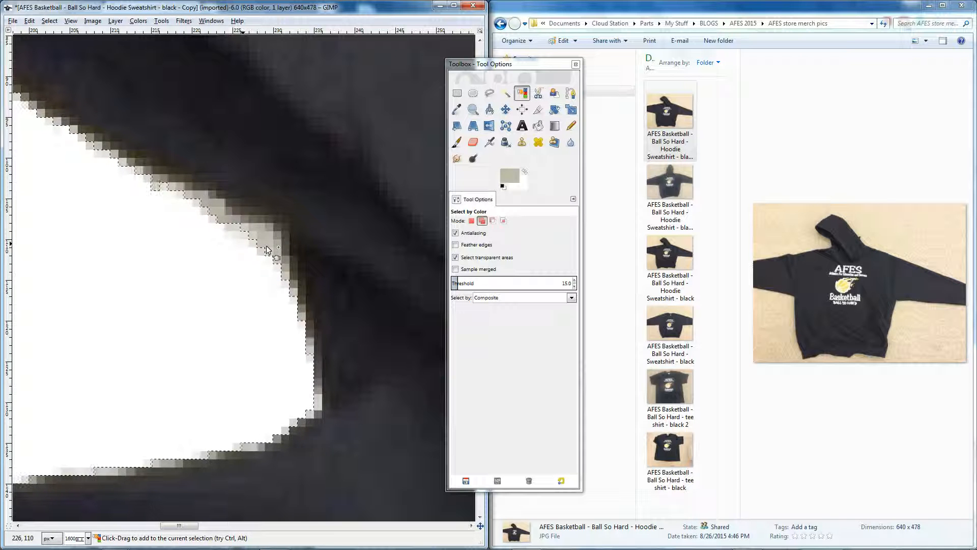
# Step: Add the remaining light fringe shades along the hood's lower edge to the selection, and check its outline around the whole hoodie
pyautogui.click(123, 163)
pyautogui.click(81, 140)
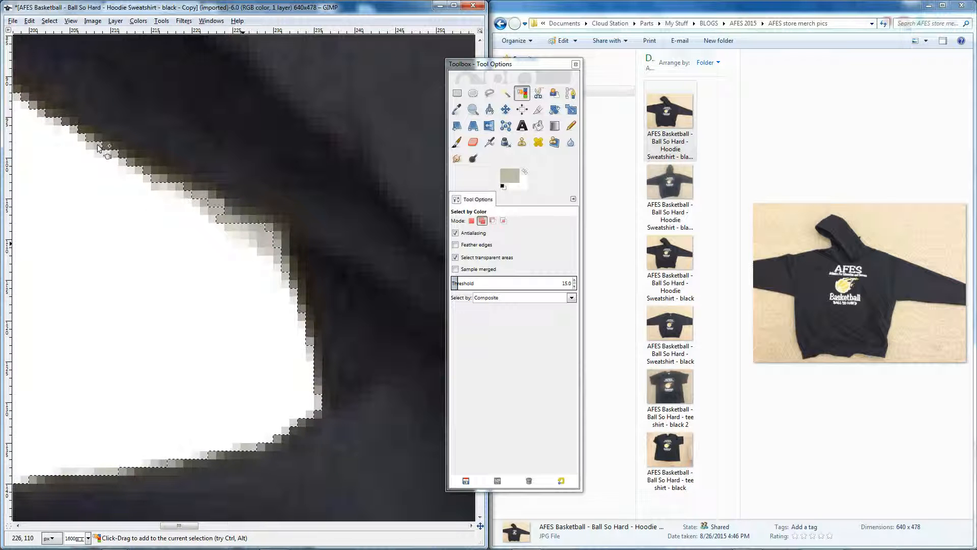
pyautogui.click(90, 139)
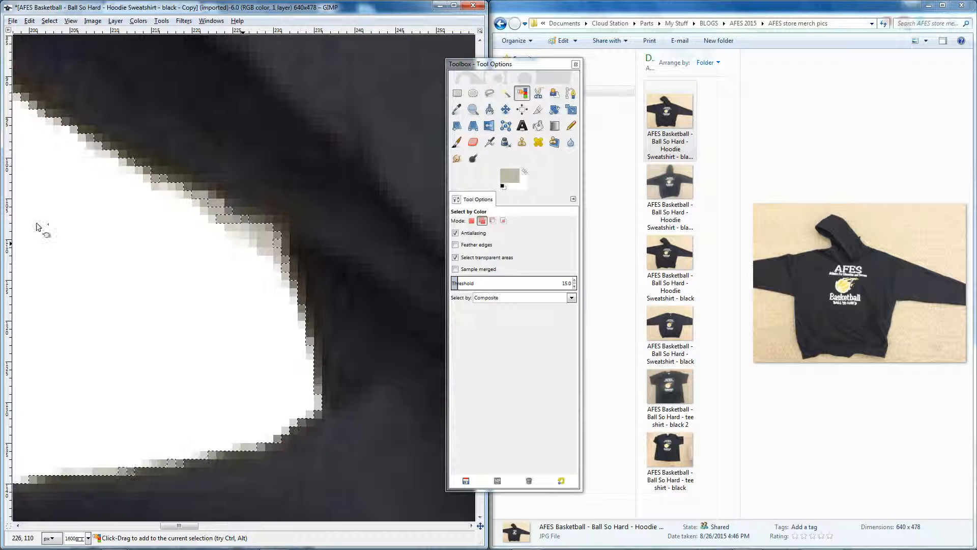
pyautogui.click(219, 225)
pyautogui.keyDown('shift'); pyautogui.click(236, 219); pyautogui.keyUp('shift')
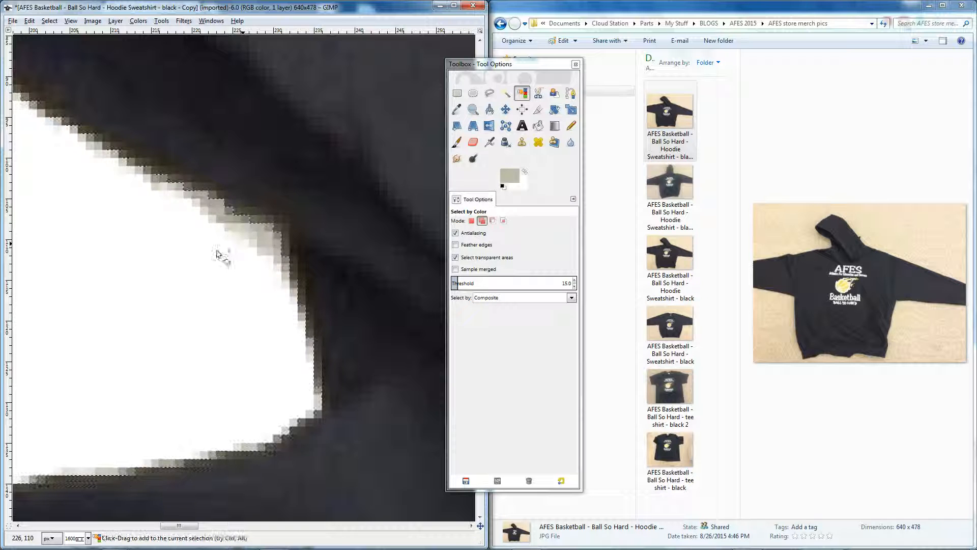
pyautogui.keyDown('shift'); pyautogui.click(193, 228); pyautogui.keyUp('shift')
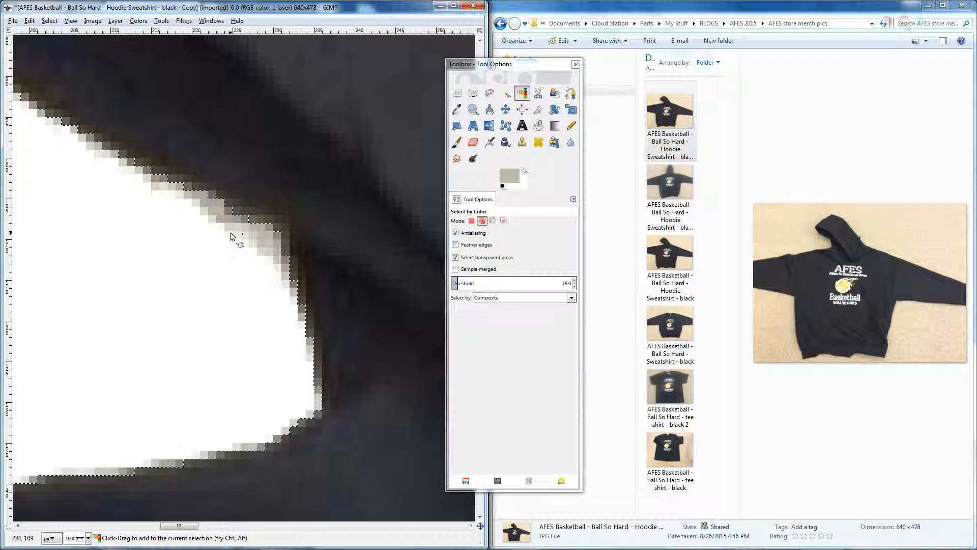
pyautogui.keyDown('ctrl'); pyautogui.scroll(-4, 279, 258); pyautogui.keyUp('ctrl')
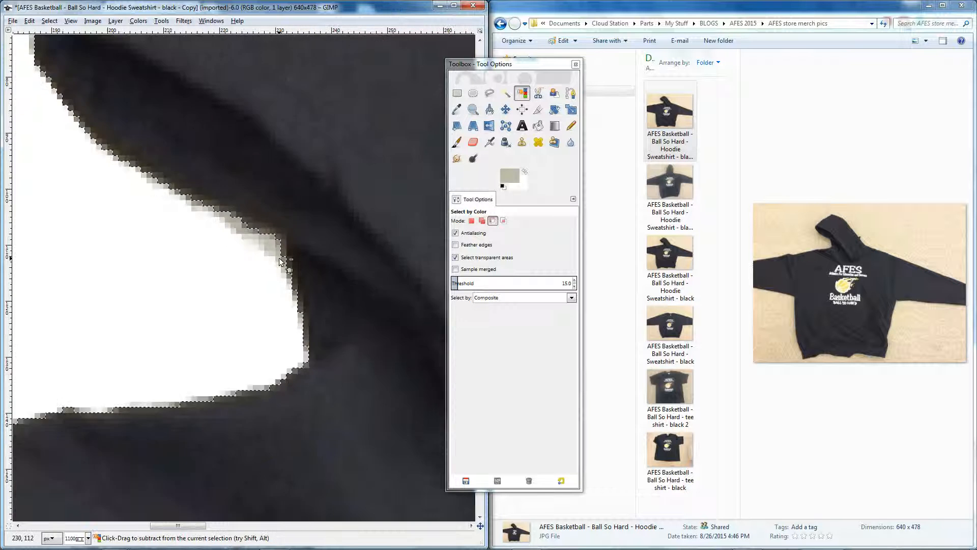
pyautogui.keyDown('ctrl'); pyautogui.scroll(-2, 279, 257); pyautogui.keyUp('ctrl')
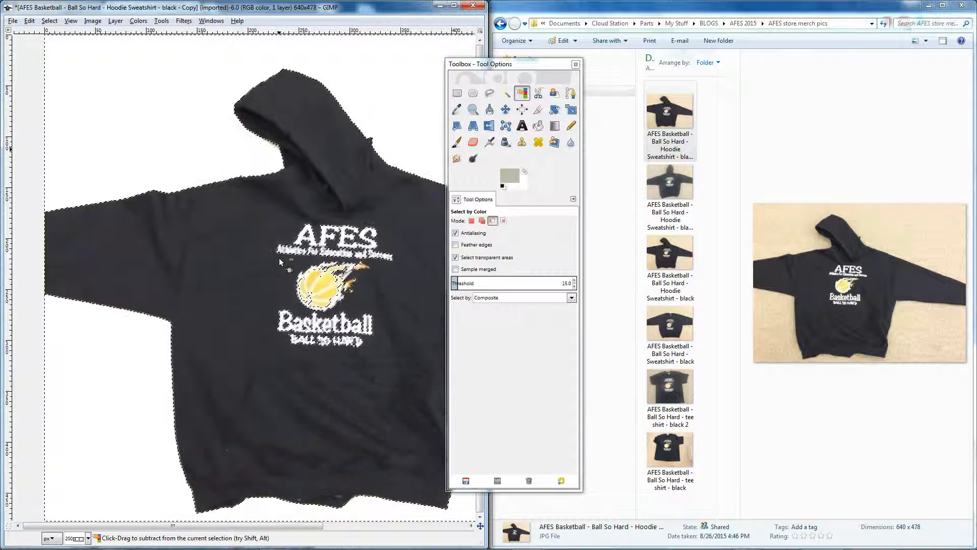
pyautogui.keyDown('ctrl'); pyautogui.scroll(-2, 219, 175); pyautogui.keyUp('ctrl')
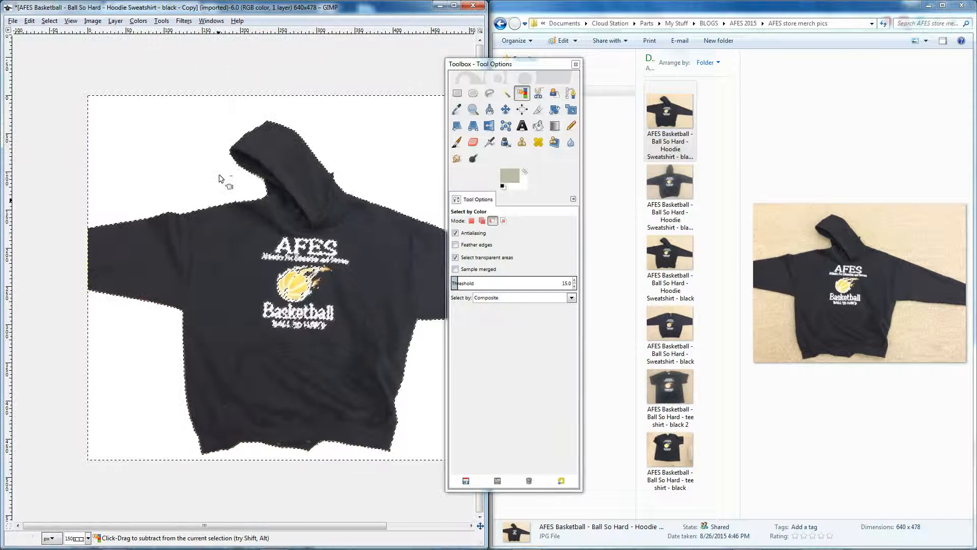
pyautogui.keyDown('ctrl'); pyautogui.scroll(1, 337, 257); pyautogui.keyUp('ctrl')
pyautogui.keyDown('ctrl'); pyautogui.scroll(-1, 340, 256); pyautogui.keyUp('ctrl')
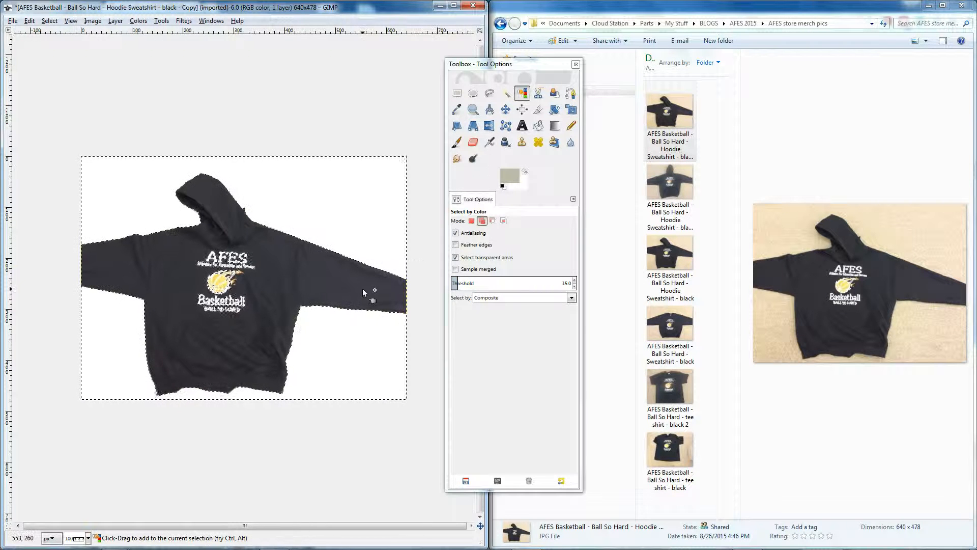
# Step: Set the foreground colour to the off-white d1cdc6 sampled from the leftover fringe under the hood
pyautogui.click(510, 179)
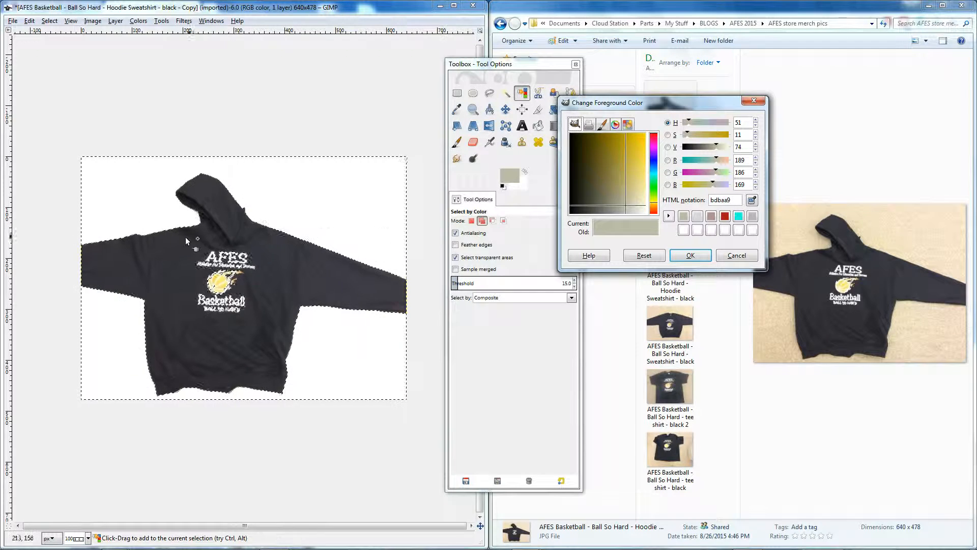
pyautogui.keyDown('ctrl'); pyautogui.scroll(1, 196, 218); pyautogui.keyUp('ctrl')
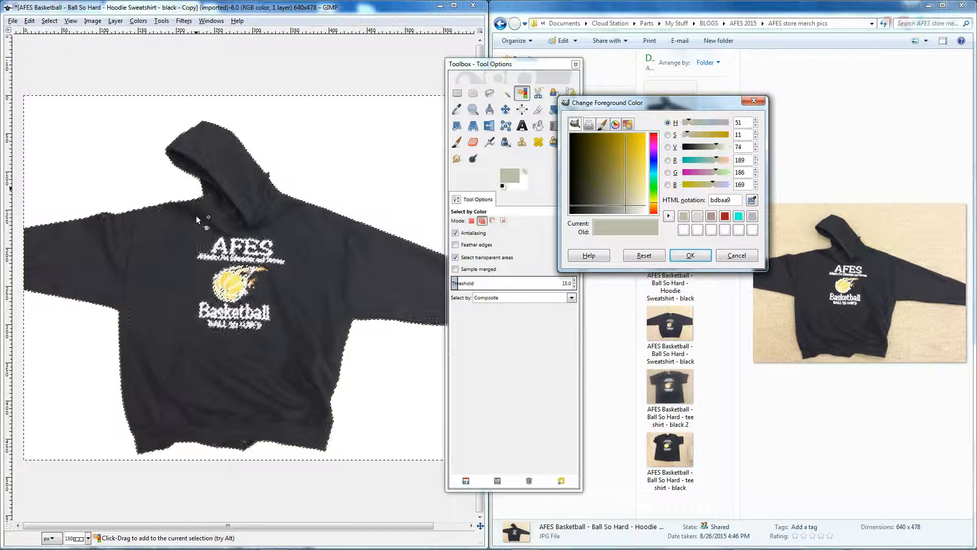
pyautogui.keyDown('ctrl'); pyautogui.scroll(7, 197, 218); pyautogui.keyUp('ctrl')
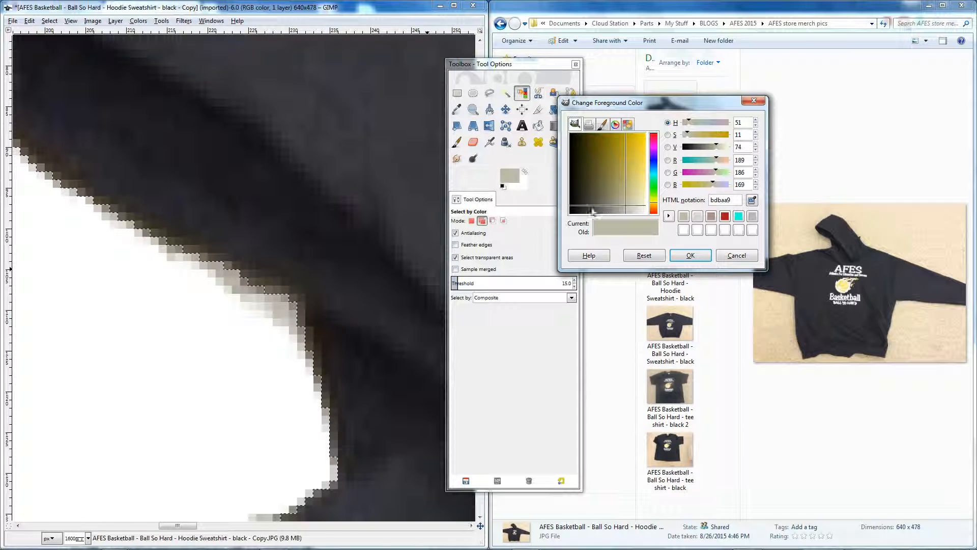
pyautogui.click(753, 201)
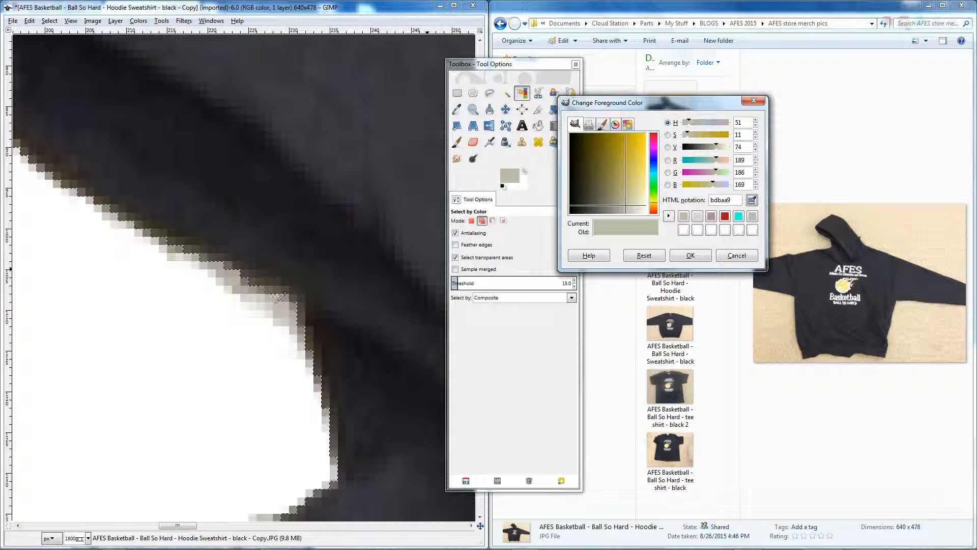
pyautogui.click(273, 306)
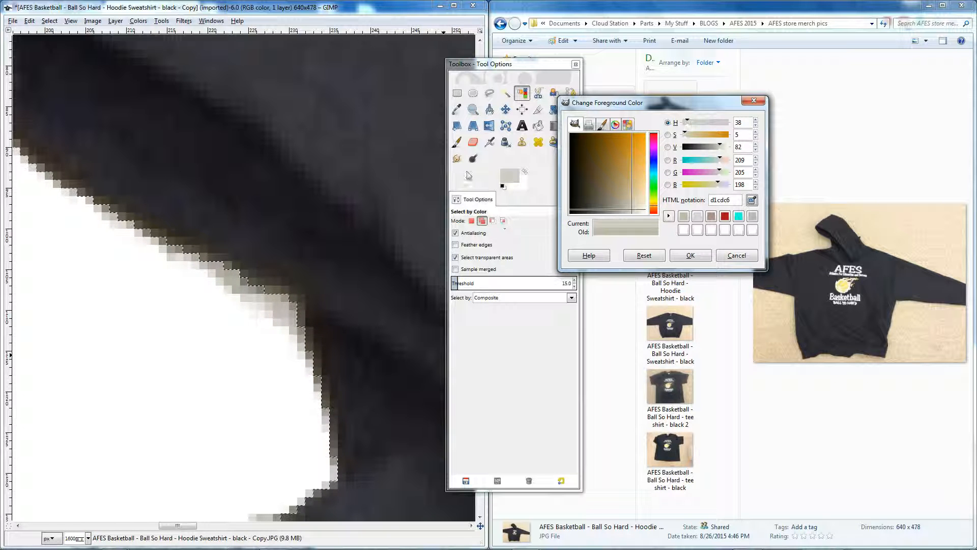
# Step: Paint the off-white along the upper edges of both sleeves, around the hood and under the right sleeve with the Paintbrush
pyautogui.click(457, 145)
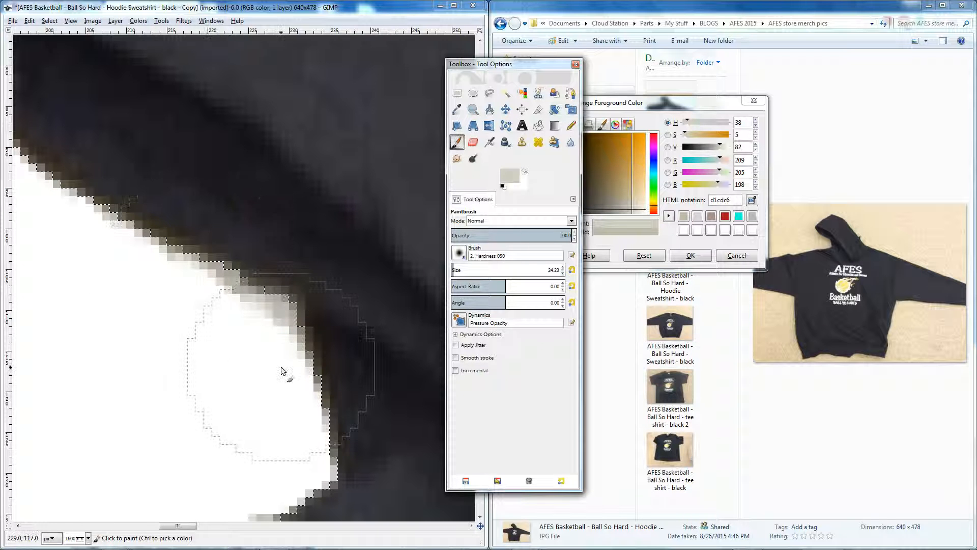
pyautogui.scroll(-6, 254, 231)
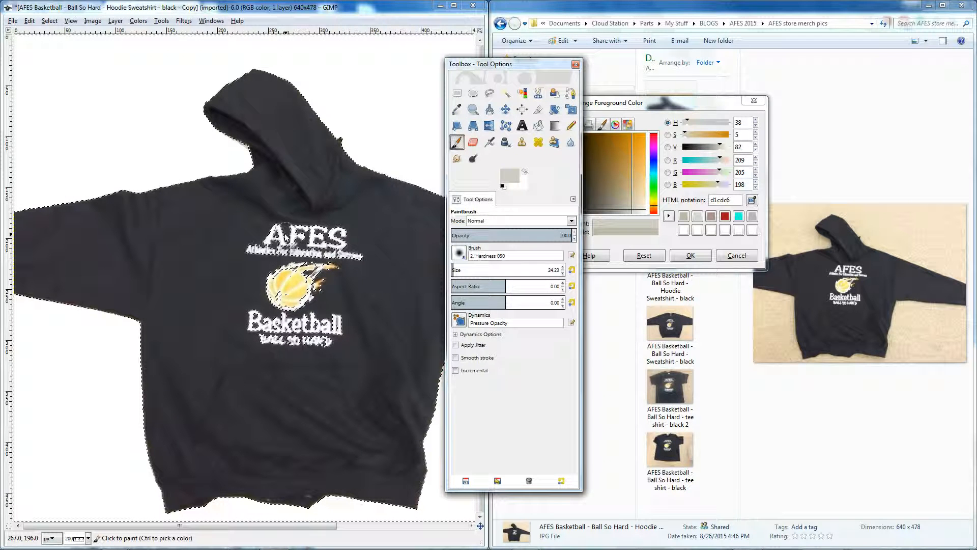
pyautogui.moveTo(246, 168); pyautogui.dragTo(244, 157)
pyautogui.keyDown('ctrl'); pyautogui.scroll(-1, 84, 221); pyautogui.keyUp('ctrl')
pyautogui.keyDown('ctrl'); pyautogui.scroll(-1, 84, 224); pyautogui.keyUp('ctrl')
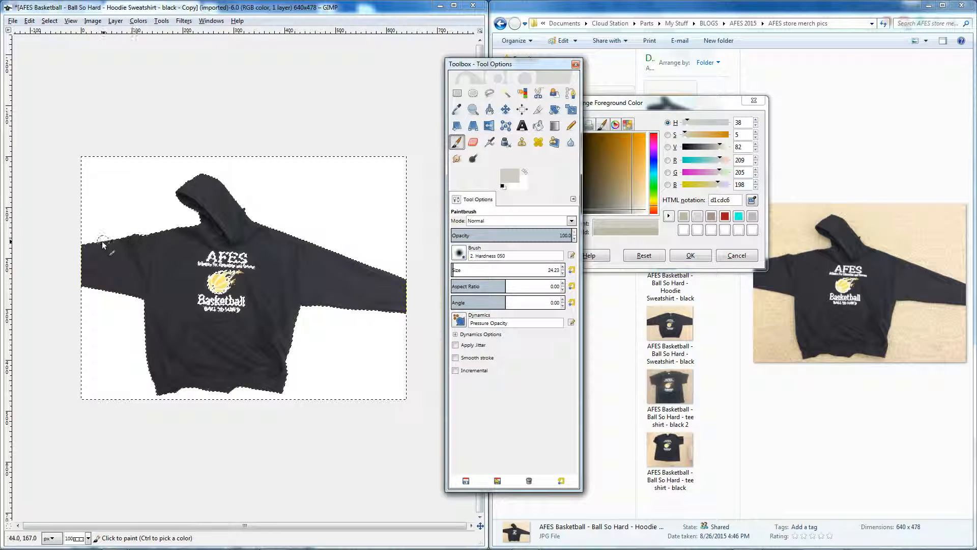
pyautogui.moveTo(80, 240); pyautogui.dragTo(104, 242)
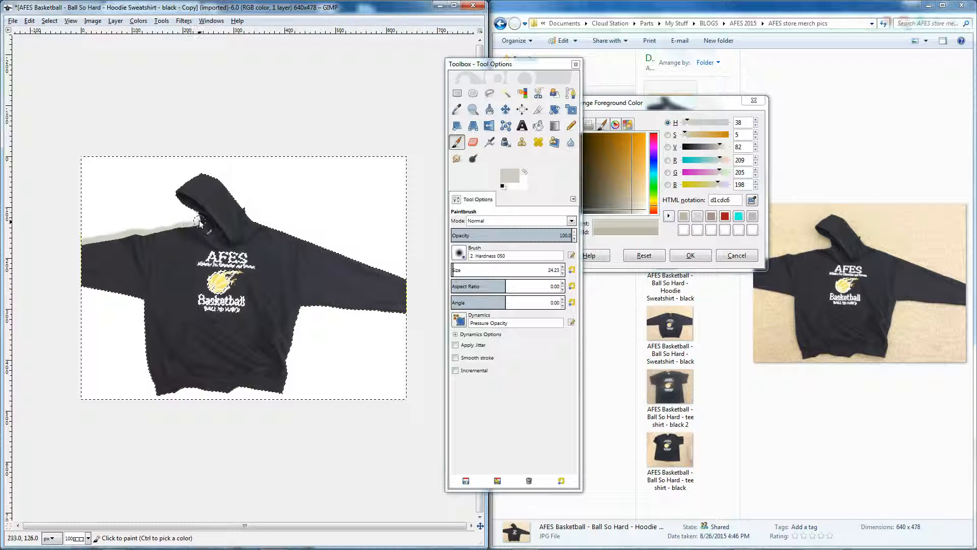
pyautogui.moveTo(195, 213)
pyautogui.mouseDown()
pyautogui.moveTo(205, 219)
pyautogui.moveTo(187, 217)
pyautogui.moveTo(183, 204)
pyautogui.mouseUp()
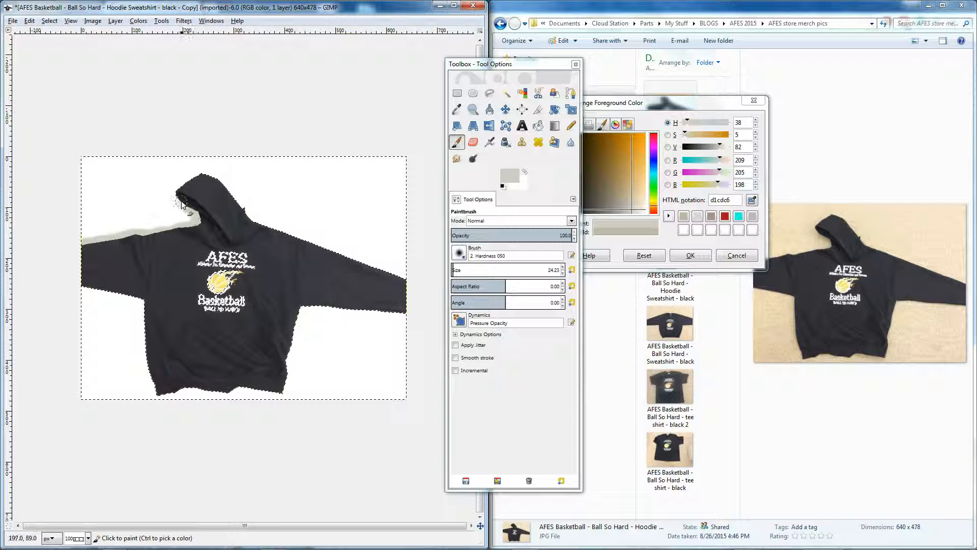
pyautogui.hotkey('ctrl', 'z')
pyautogui.moveTo(178, 189)
pyautogui.mouseDown()
pyautogui.moveTo(210, 171)
pyautogui.moveTo(264, 225)
pyautogui.moveTo(410, 280)
pyautogui.moveTo(420, 309)
pyautogui.moveTo(381, 314)
pyautogui.mouseUp()
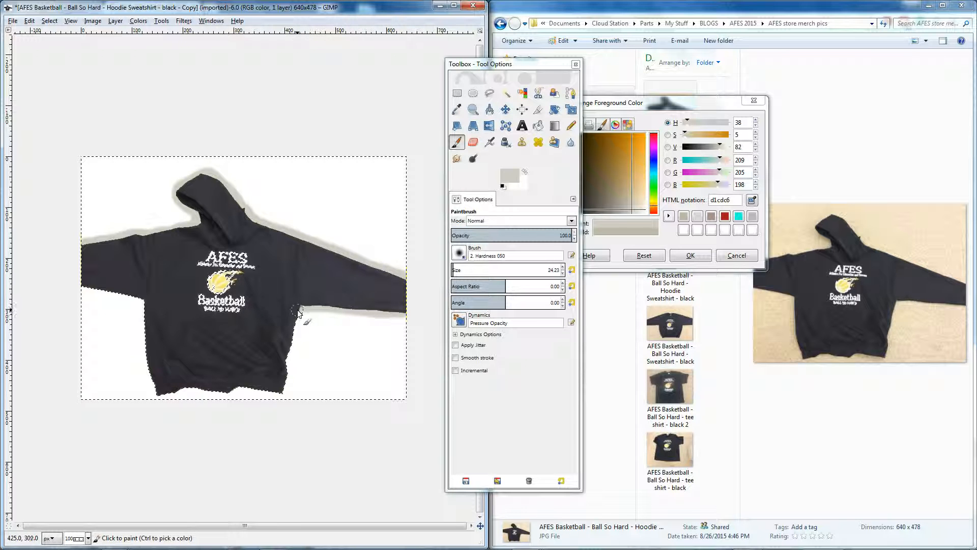
# Step: Continue the off-white border down the hoodie's right side, along the hem, up the left side and under the left sleeve
pyautogui.moveTo(294, 343)
pyautogui.mouseDown()
pyautogui.moveTo(287, 386)
pyautogui.moveTo(237, 393)
pyautogui.mouseUp()
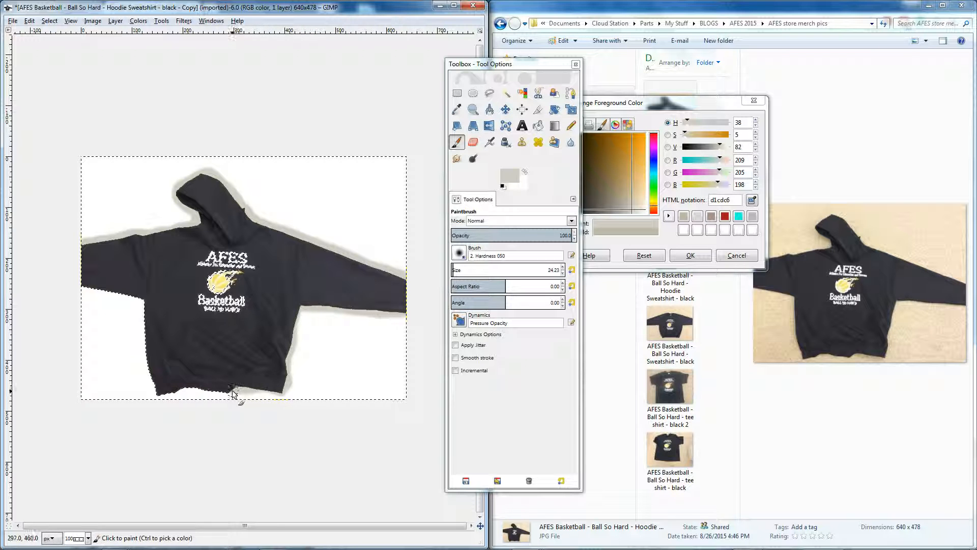
pyautogui.moveTo(202, 393)
pyautogui.mouseDown()
pyautogui.moveTo(192, 391)
pyautogui.moveTo(149, 387)
pyautogui.moveTo(145, 348)
pyautogui.mouseUp()
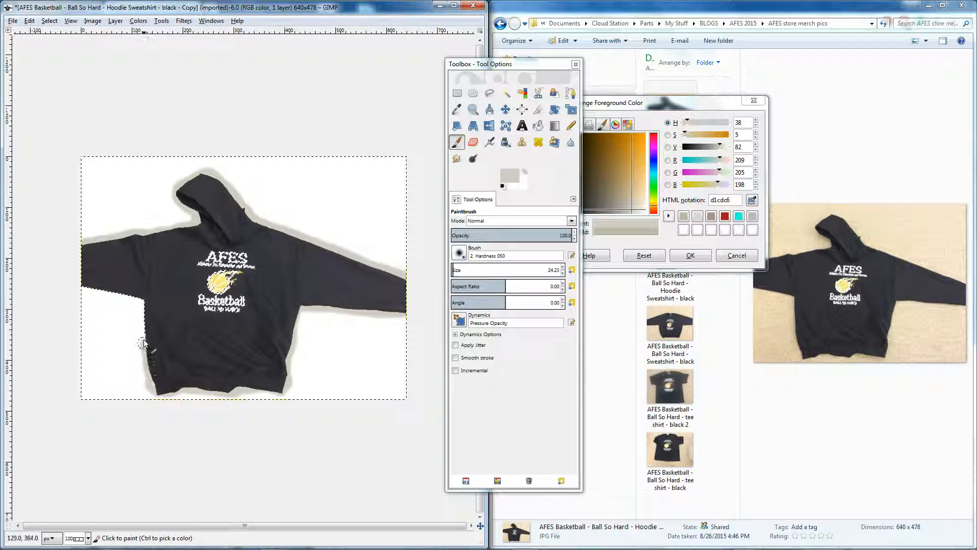
pyautogui.moveTo(126, 300); pyautogui.dragTo(72, 285)
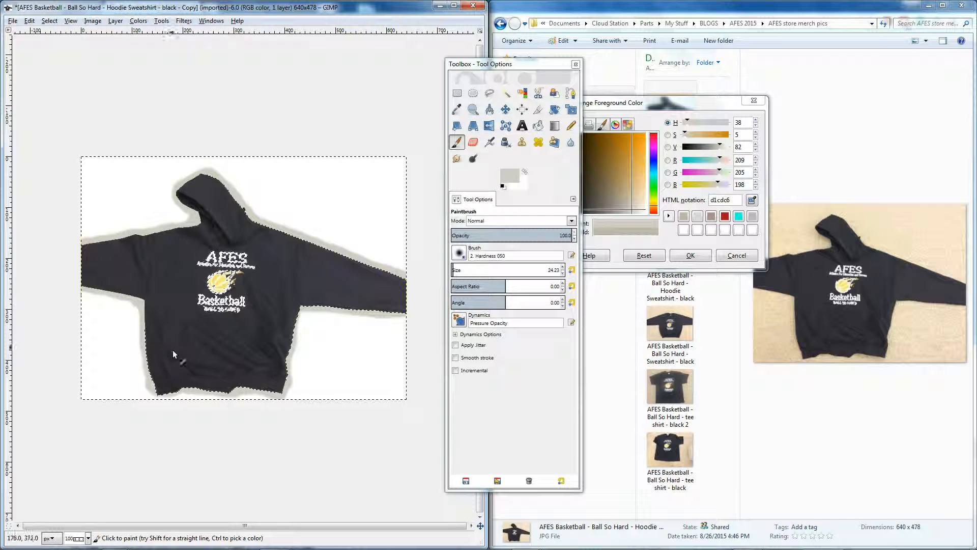
# Step: Paint over the hoodie's outline again along the hem, sides, hood and sleeves with the off-white, and clear the selection
pyautogui.moveTo(159, 387)
pyautogui.mouseDown()
pyautogui.moveTo(174, 397)
pyautogui.moveTo(190, 390)
pyautogui.moveTo(153, 383)
pyautogui.moveTo(157, 396)
pyautogui.moveTo(212, 393)
pyautogui.mouseUp()
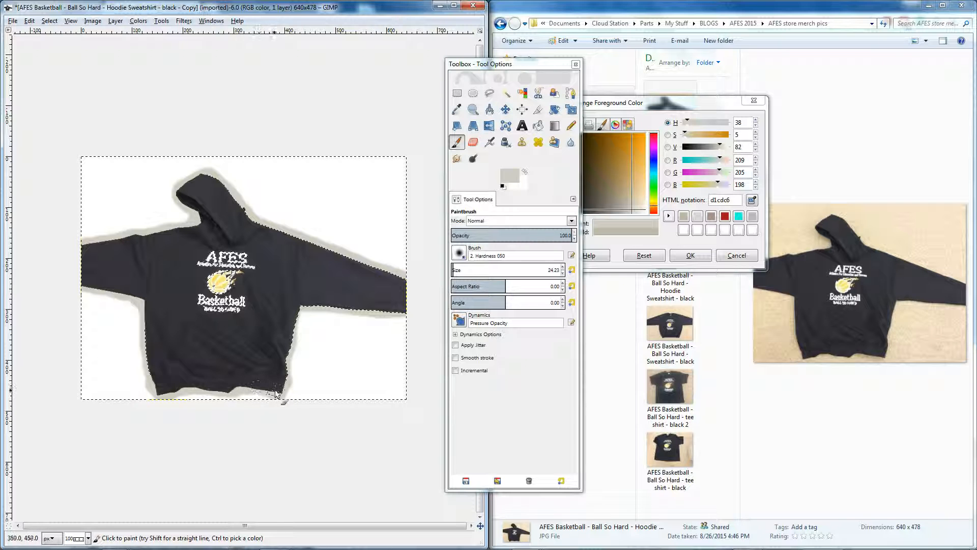
pyautogui.moveTo(285, 388); pyautogui.dragTo(311, 308)
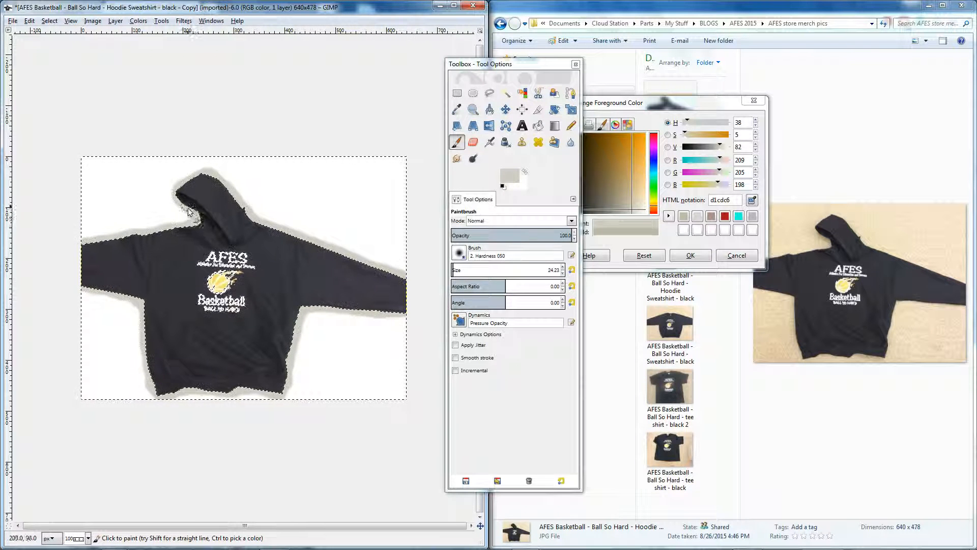
pyautogui.moveTo(192, 222); pyautogui.dragTo(79, 252)
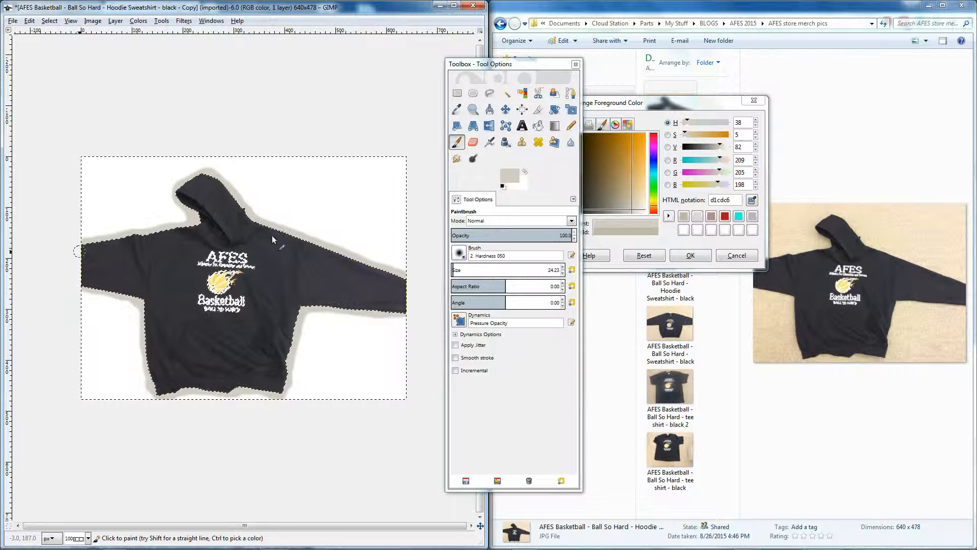
pyautogui.click(50, 23)
pyautogui.click(62, 46)
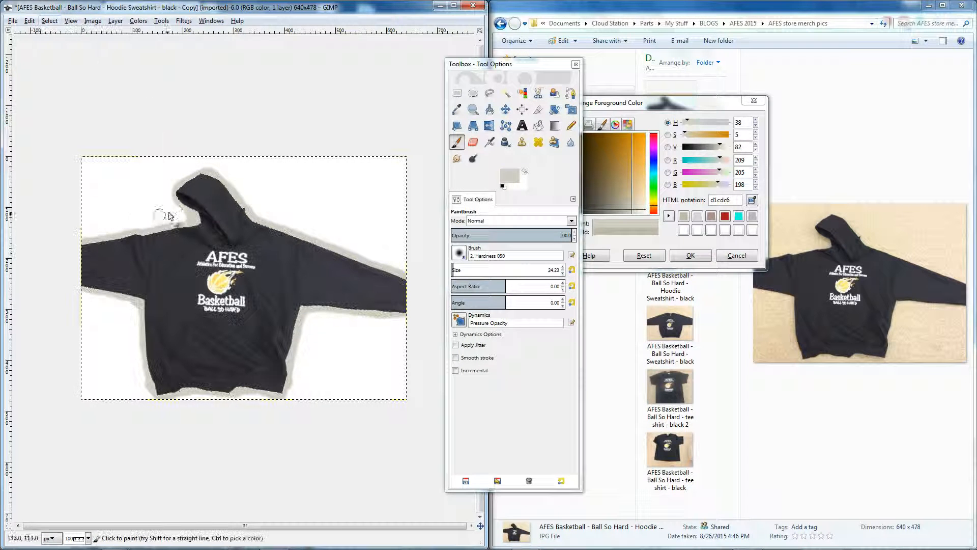
# Step: Examine the painted border up close around the hood, and check the whole hoodie's hem and sleeve edges at 100% zoom
pyautogui.scroll(1, 183, 219)
pyautogui.scroll(6, 194, 196)
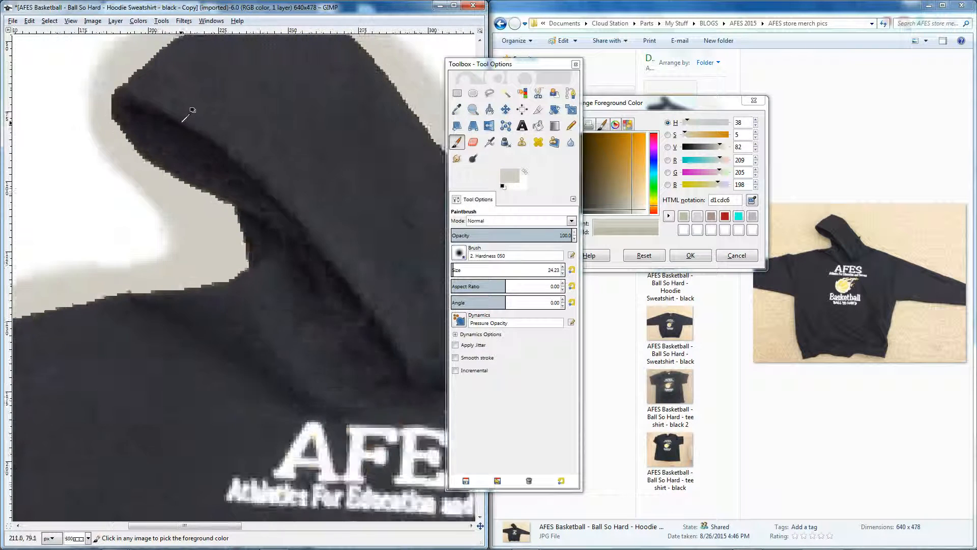
pyautogui.scroll(-2, 219, 313)
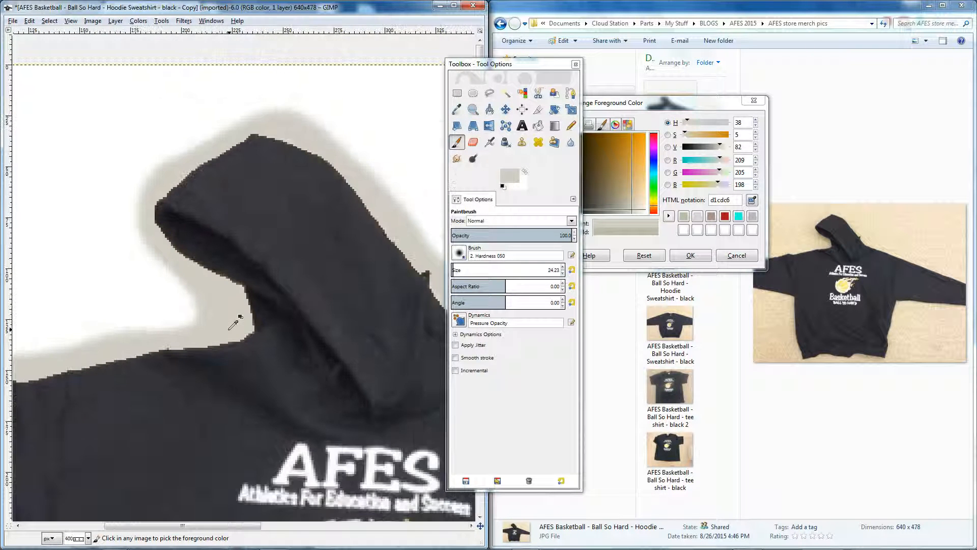
pyautogui.scroll(3, 216, 333)
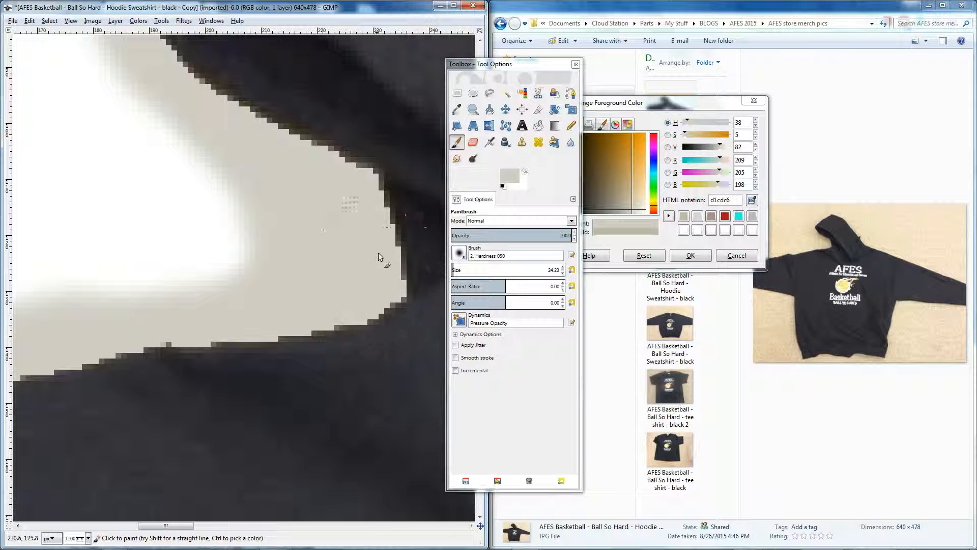
pyautogui.press('ctrl')
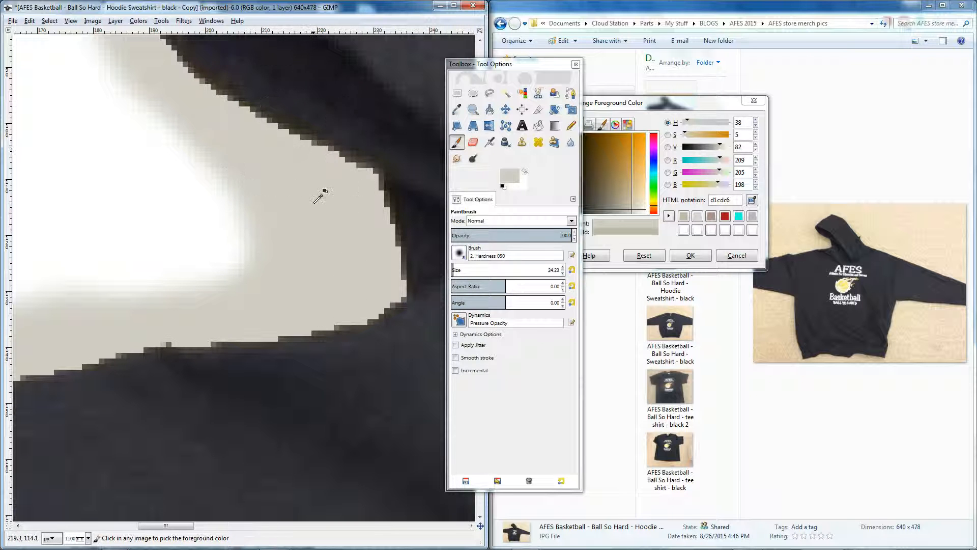
pyautogui.scroll(-4, 321, 186)
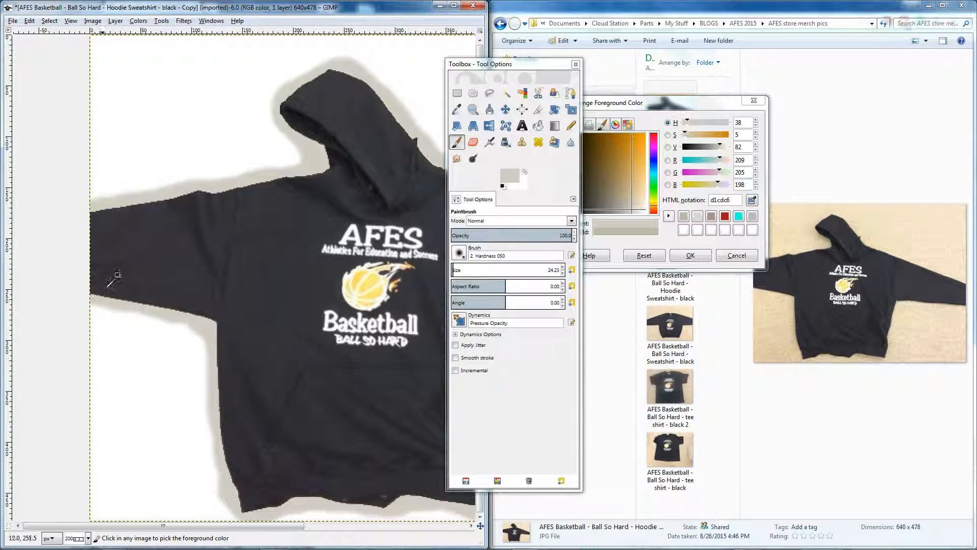
pyautogui.click(76, 21)
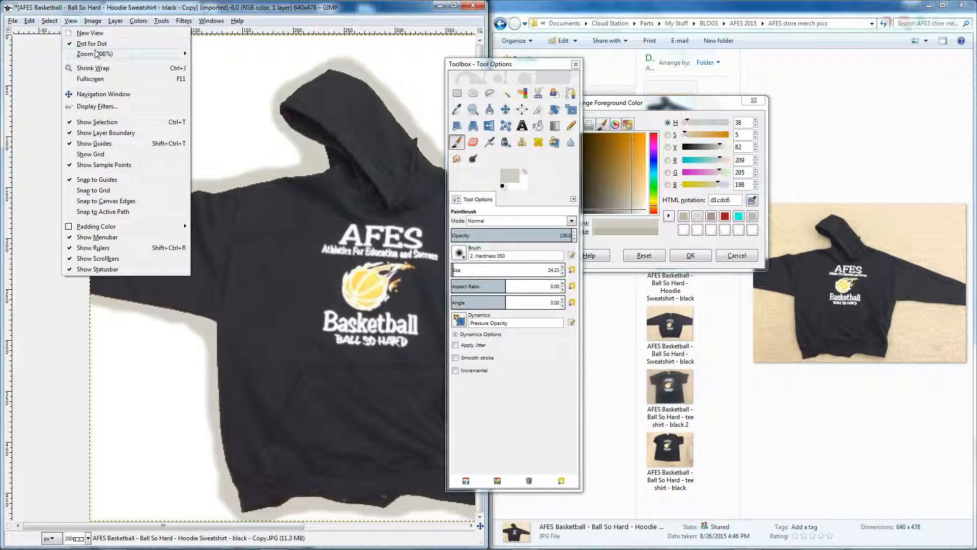
pyautogui.moveTo(95, 53)
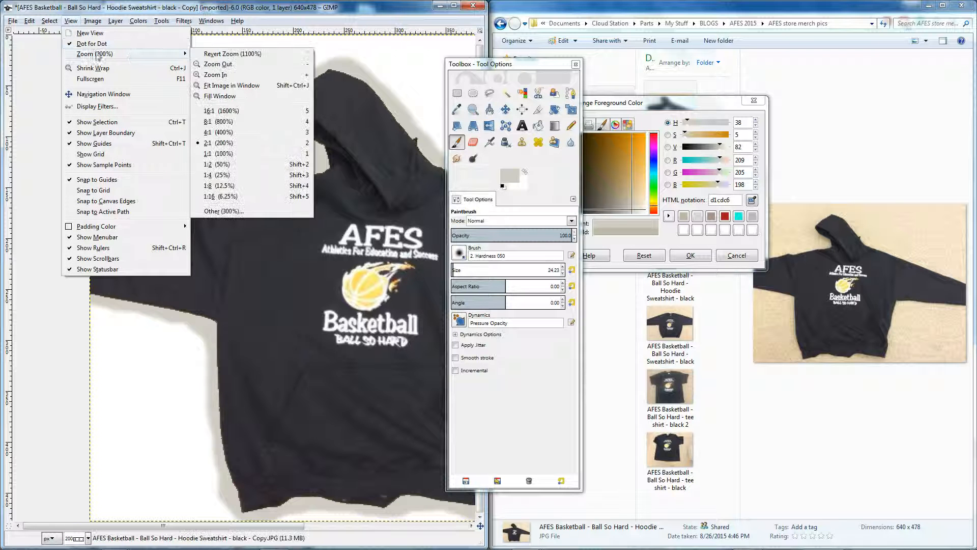
pyautogui.click(228, 154)
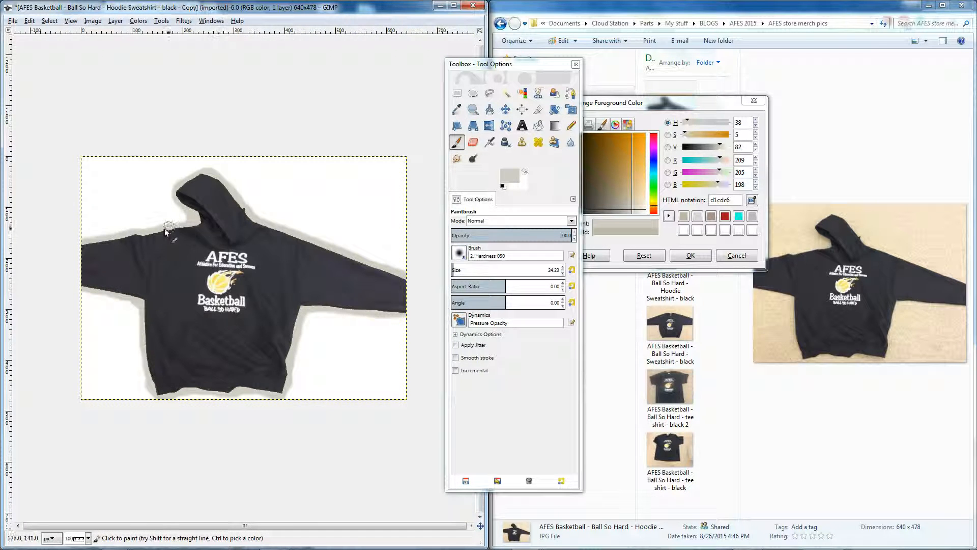
pyautogui.moveTo(176, 387)
pyautogui.mouseDown()
pyautogui.moveTo(240, 384)
pyautogui.moveTo(282, 394)
pyautogui.mouseUp()
pyautogui.moveTo(360, 303); pyautogui.dragTo(406, 315)
pyautogui.moveTo(80, 243); pyautogui.dragTo(108, 243)
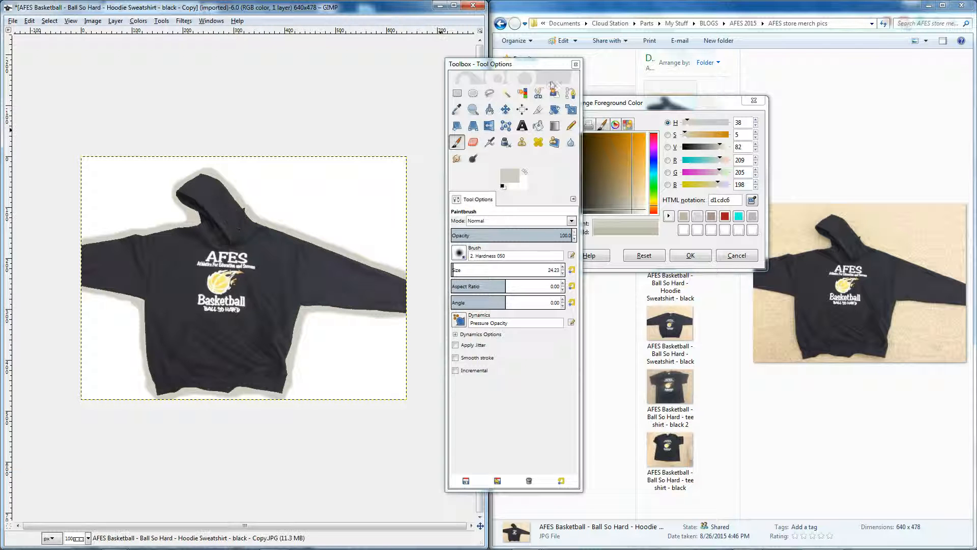
# Step: Soften the hoodie's outline with the Blur tool along the sleeves, shoulders, hood, sides and hem
pyautogui.click(571, 145)
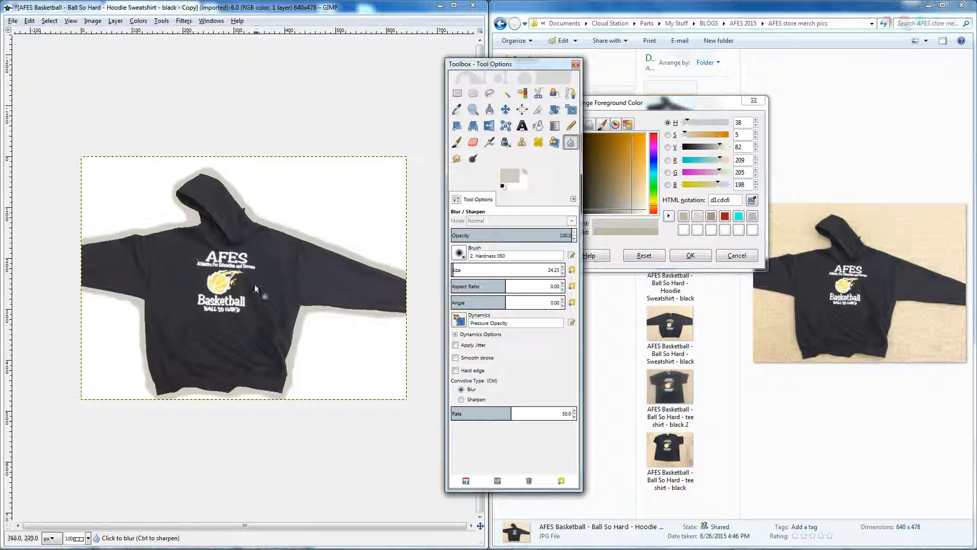
pyautogui.click(405, 279)
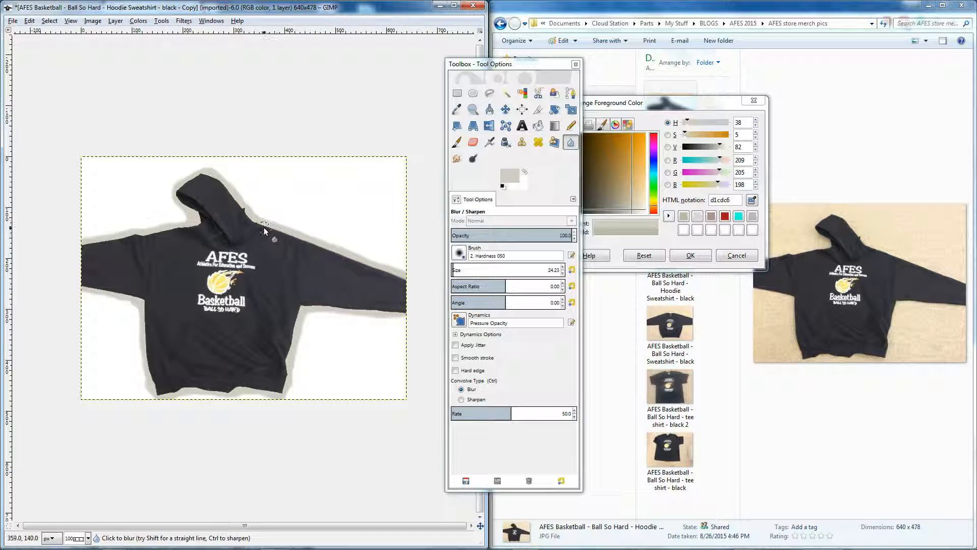
pyautogui.moveTo(256, 225)
pyautogui.mouseDown()
pyautogui.moveTo(201, 172)
pyautogui.moveTo(177, 188)
pyautogui.moveTo(199, 219)
pyautogui.mouseUp()
pyautogui.moveTo(161, 231); pyautogui.dragTo(112, 240)
pyautogui.moveTo(198, 224); pyautogui.dragTo(187, 212)
pyautogui.moveTo(201, 171)
pyautogui.mouseDown()
pyautogui.moveTo(186, 185)
pyautogui.moveTo(210, 175)
pyautogui.moveTo(283, 232)
pyautogui.mouseUp()
pyautogui.moveTo(402, 312)
pyautogui.mouseDown()
pyautogui.moveTo(359, 311)
pyautogui.moveTo(409, 316)
pyautogui.moveTo(299, 308)
pyautogui.moveTo(353, 311)
pyautogui.moveTo(303, 305)
pyautogui.moveTo(286, 369)
pyautogui.moveTo(302, 303)
pyautogui.moveTo(286, 394)
pyautogui.moveTo(233, 385)
pyautogui.moveTo(287, 394)
pyautogui.moveTo(154, 393)
pyautogui.moveTo(190, 390)
pyautogui.moveTo(165, 397)
pyautogui.moveTo(146, 362)
pyautogui.moveTo(159, 396)
pyautogui.moveTo(146, 358)
pyautogui.mouseUp()
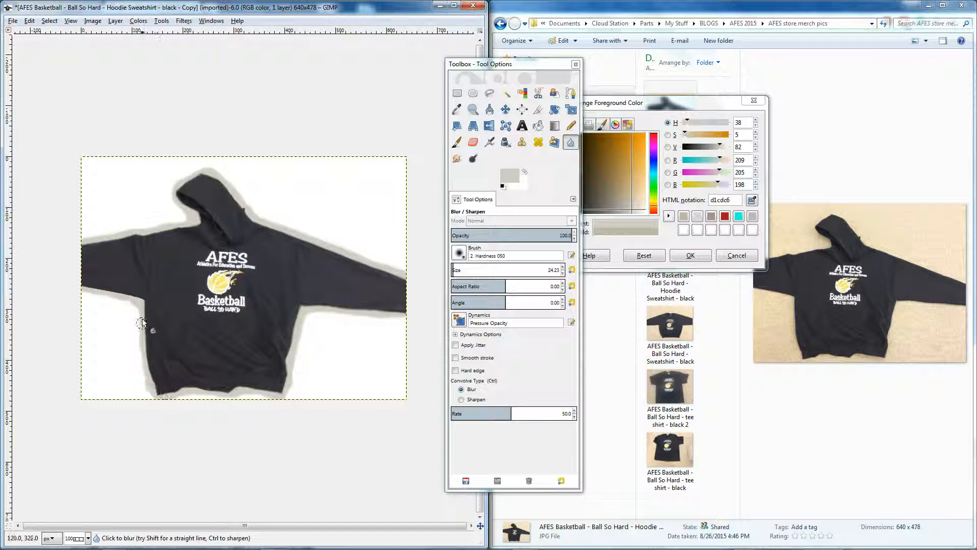
pyautogui.moveTo(142, 299)
pyautogui.mouseDown()
pyautogui.moveTo(159, 399)
pyautogui.moveTo(141, 299)
pyautogui.moveTo(75, 284)
pyautogui.moveTo(149, 305)
pyautogui.moveTo(51, 284)
pyautogui.mouseUp()
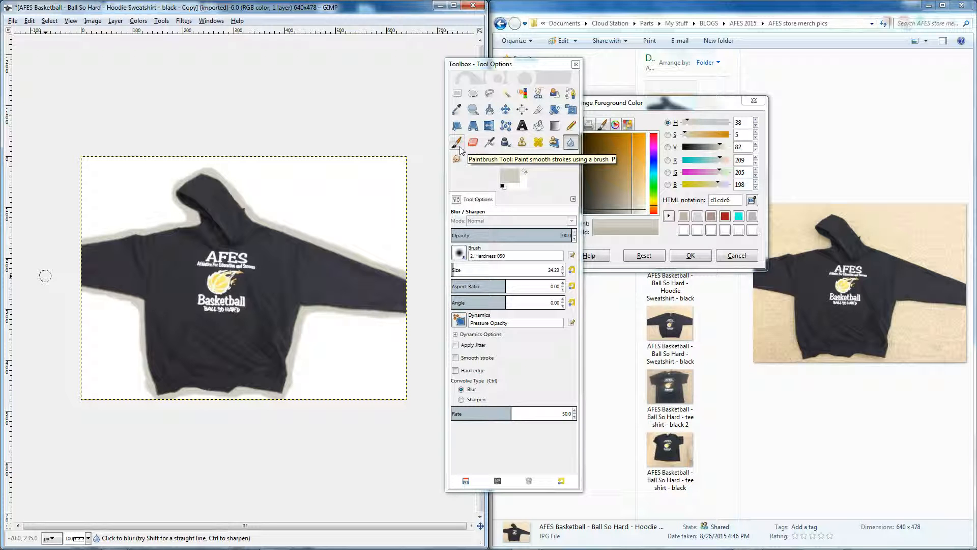
# Step: Select the small light specks on the lower left part of the hoodie's front with Select by Color
pyautogui.click(523, 93)
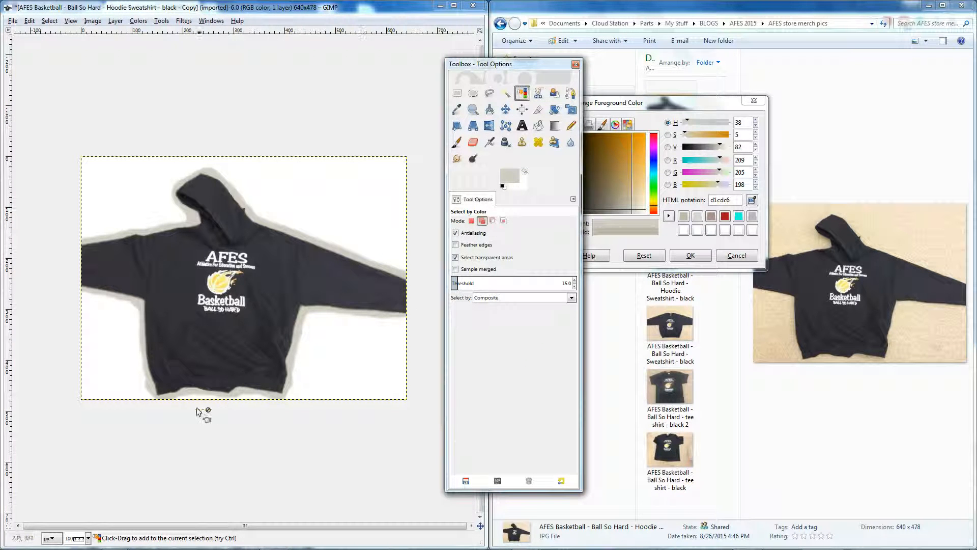
pyautogui.scroll(4, 170, 387)
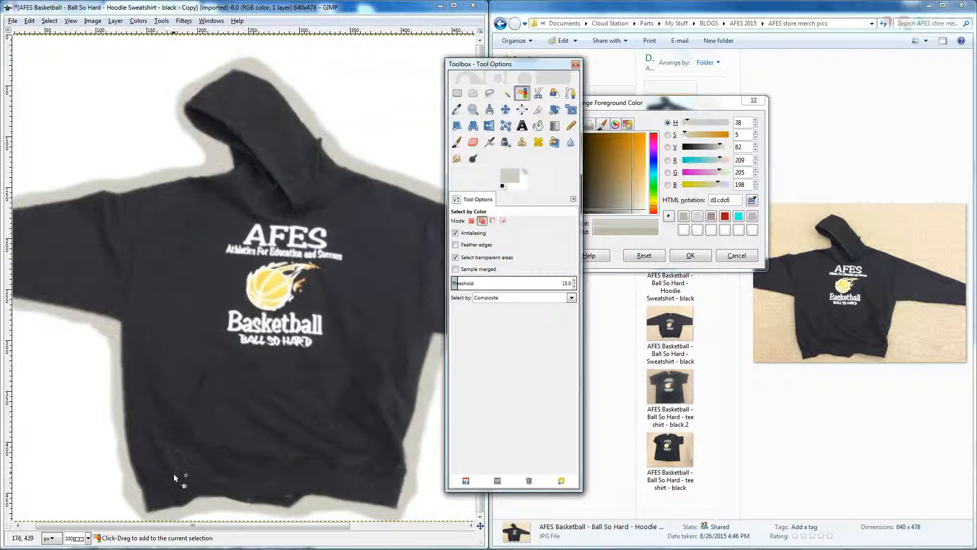
pyautogui.scroll(4, 175, 475)
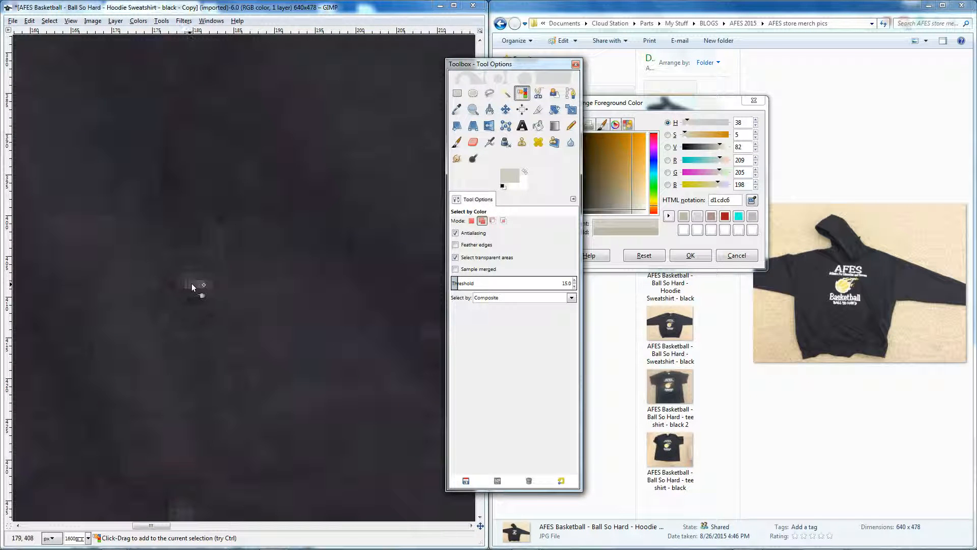
pyautogui.click(189, 284)
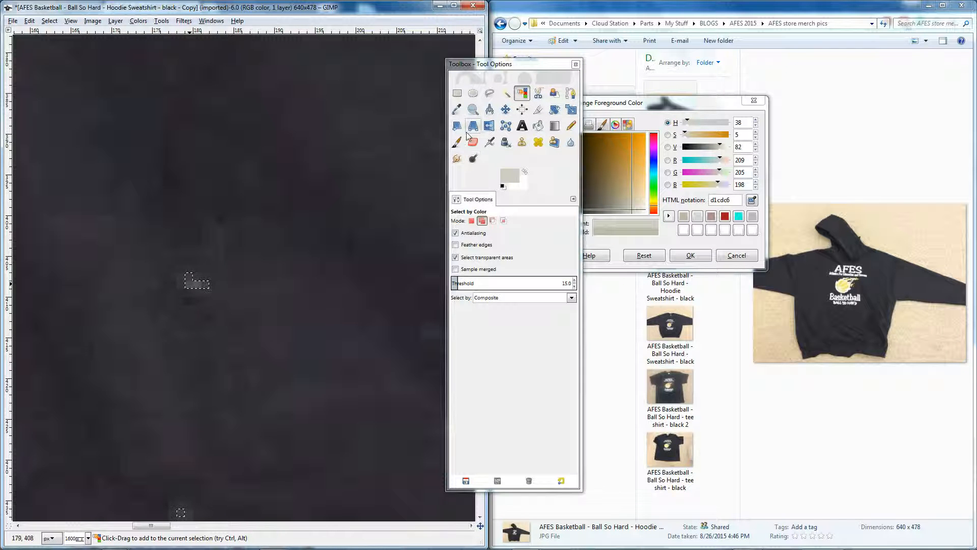
# Step: Set the foreground colour to the dark fabric shade 322c36 sampled beside the selected speck
pyautogui.click(514, 179)
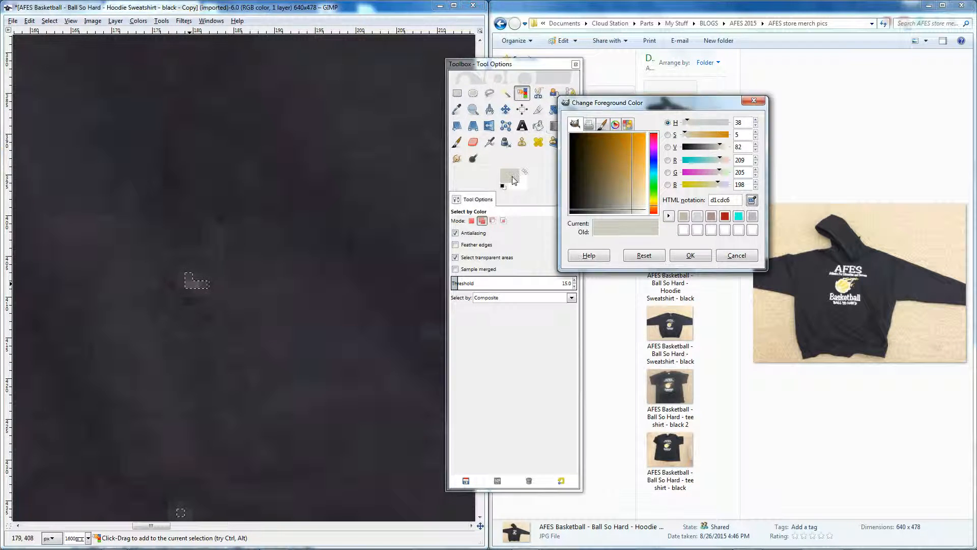
pyautogui.click(753, 199)
pyautogui.click(216, 282)
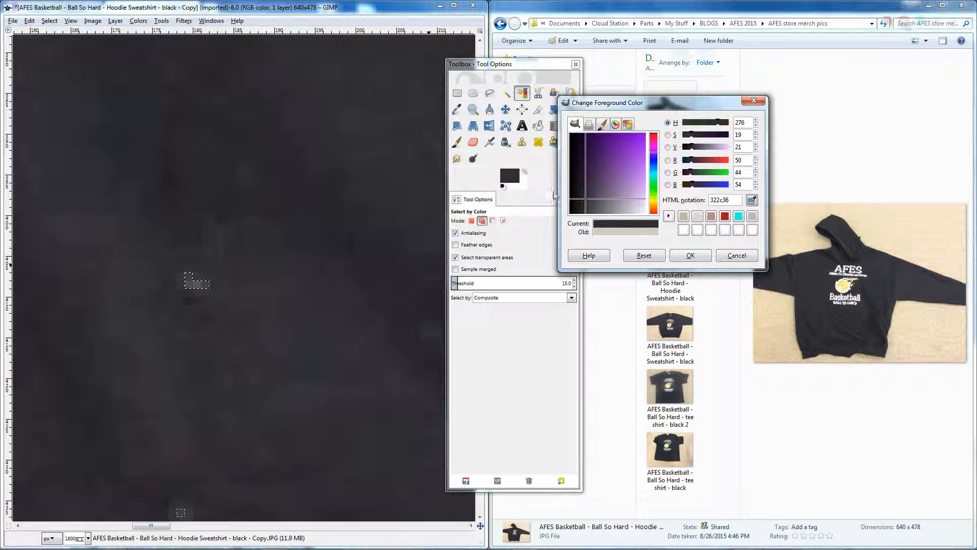
# Step: Paint over the selected specks on the hoodie's front with the dark fabric colour using the Paintbrush
pyautogui.click(457, 144)
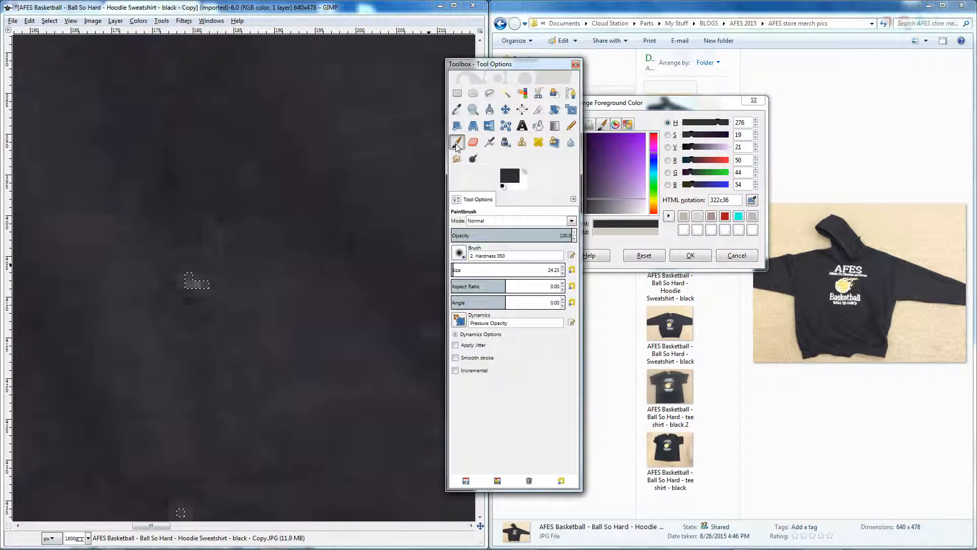
pyautogui.click(193, 248)
pyautogui.press('ctrl')
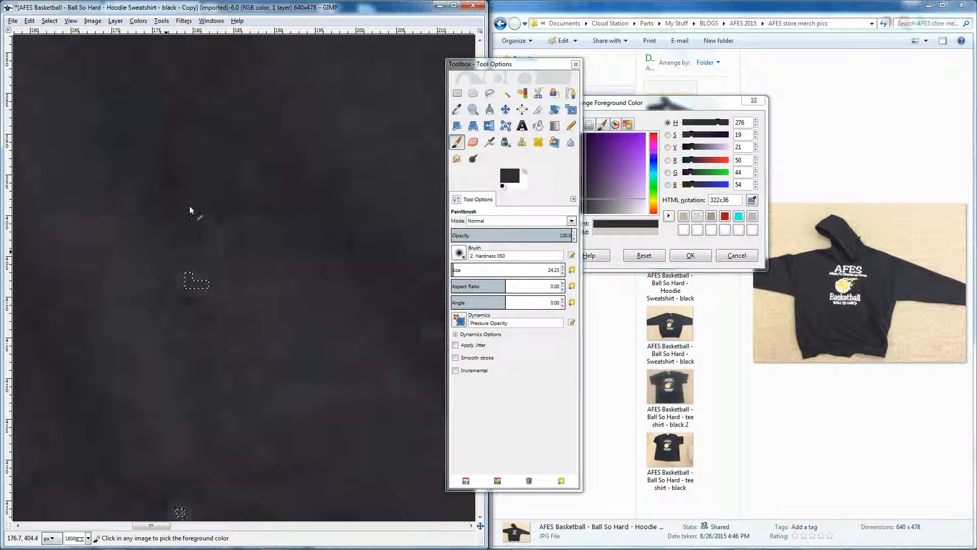
pyautogui.scroll(-4, 216, 204)
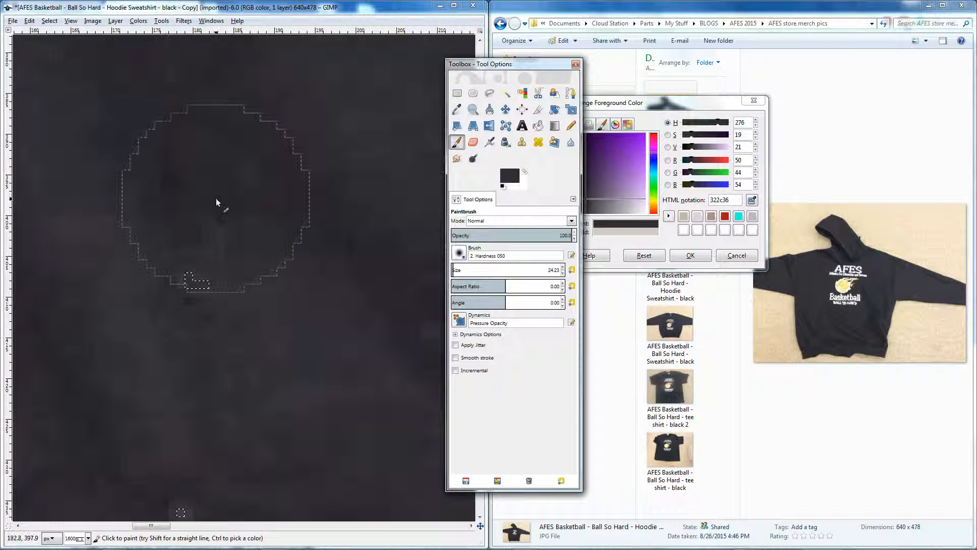
# Step: Paint over the remaining selected specks on the hoodie's lower front and hem with the dark fabric colour using the Paintbrush
pyautogui.scroll(5, 247, 308)
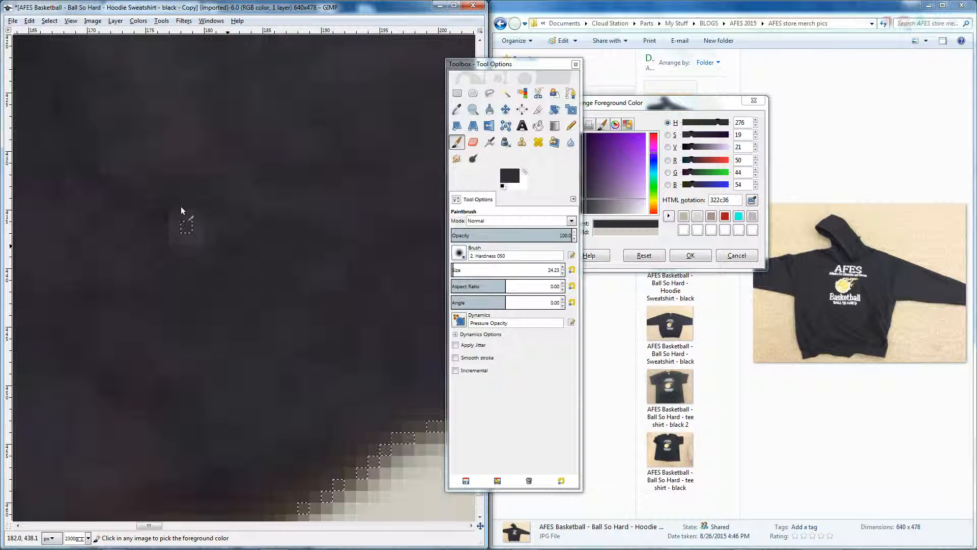
pyautogui.scroll(-4, 142, 246)
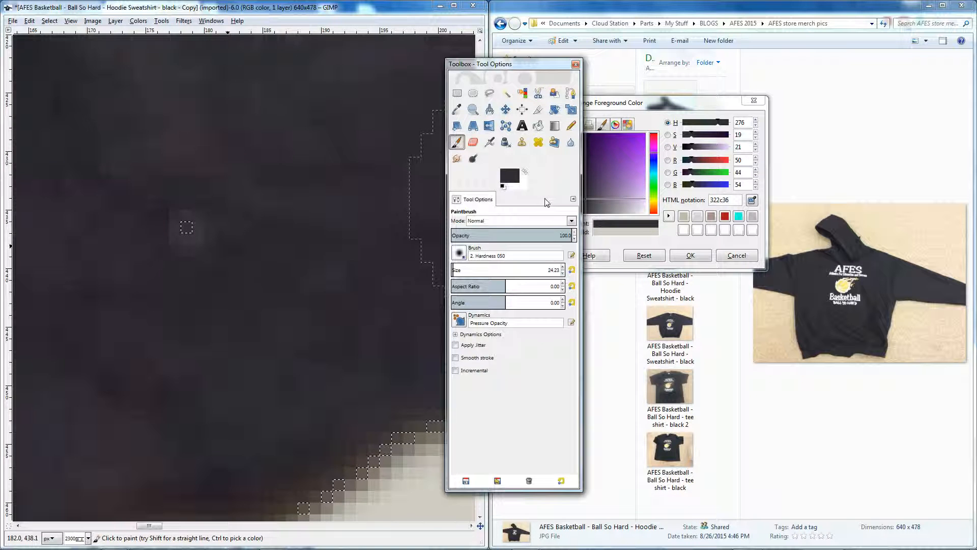
pyautogui.scroll(-4, 172, 217)
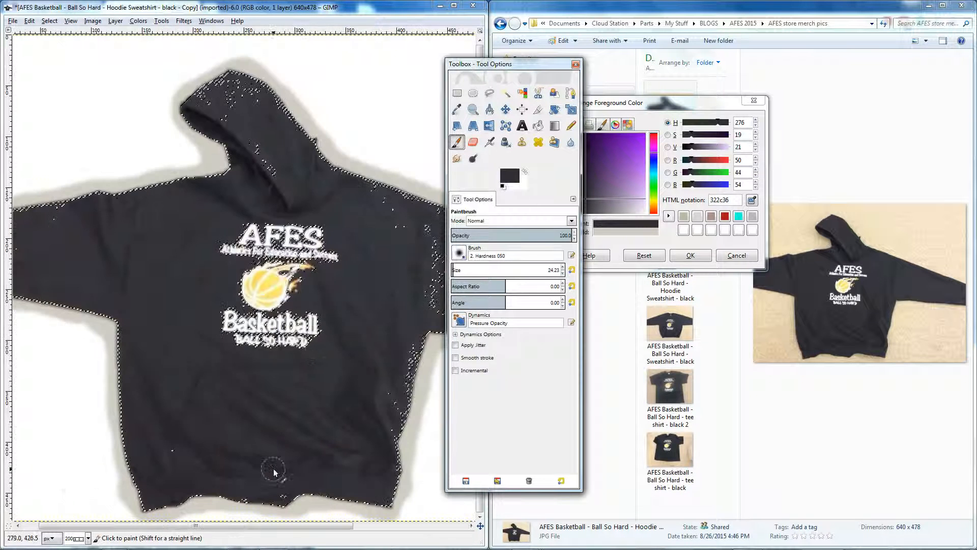
pyautogui.scroll(4, 257, 504)
pyautogui.scroll(-2, 267, 263)
pyautogui.scroll(6, 299, 430)
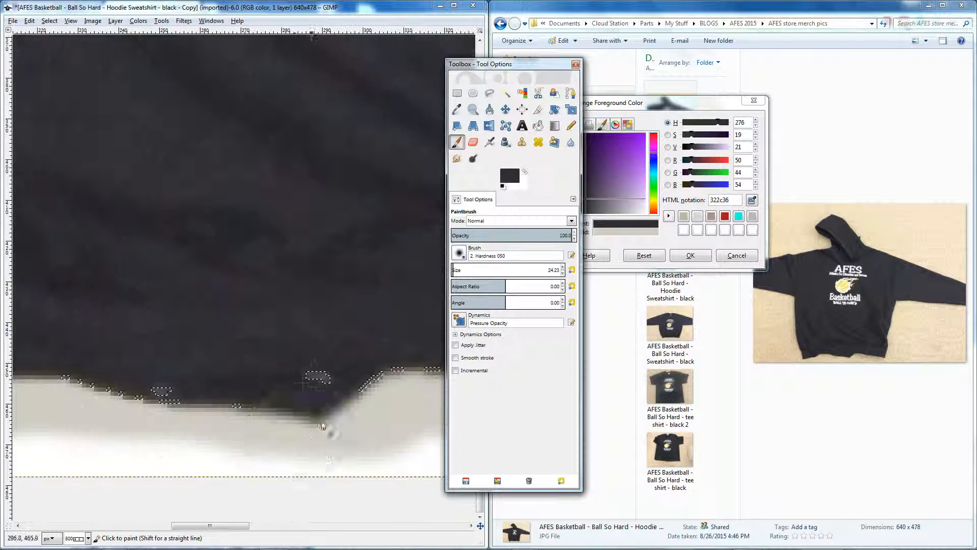
pyautogui.moveTo(238, 295)
pyautogui.mouseDown()
pyautogui.moveTo(220, 267)
pyautogui.moveTo(237, 259)
pyautogui.moveTo(216, 284)
pyautogui.moveTo(241, 270)
pyautogui.moveTo(232, 292)
pyautogui.moveTo(247, 293)
pyautogui.moveTo(228, 258)
pyautogui.moveTo(242, 303)
pyautogui.moveTo(240, 267)
pyautogui.moveTo(214, 279)
pyautogui.moveTo(244, 293)
pyautogui.moveTo(249, 254)
pyautogui.mouseUp()
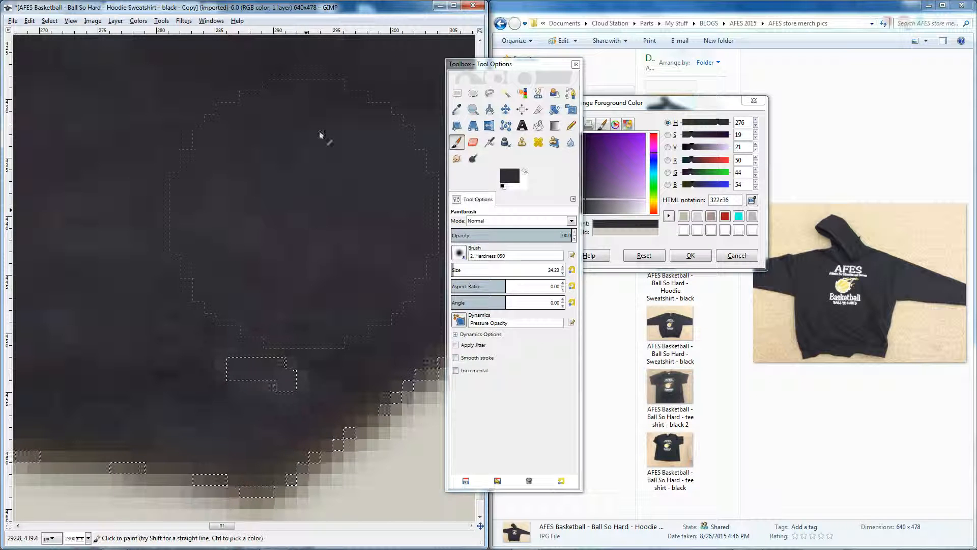
pyautogui.scroll(-5, 349, 224)
pyautogui.scroll(2, 195, 235)
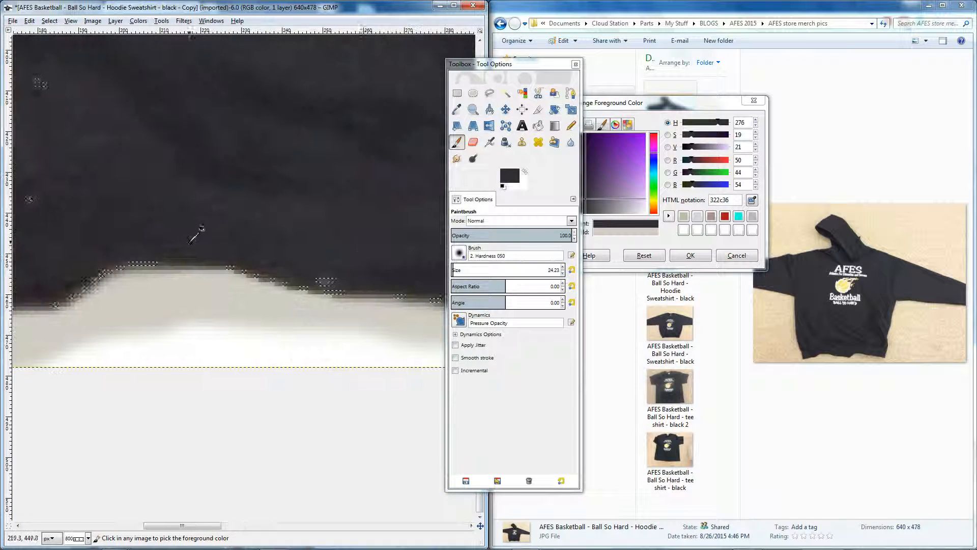
pyautogui.scroll(2, 360, 249)
pyautogui.scroll(1, 295, 280)
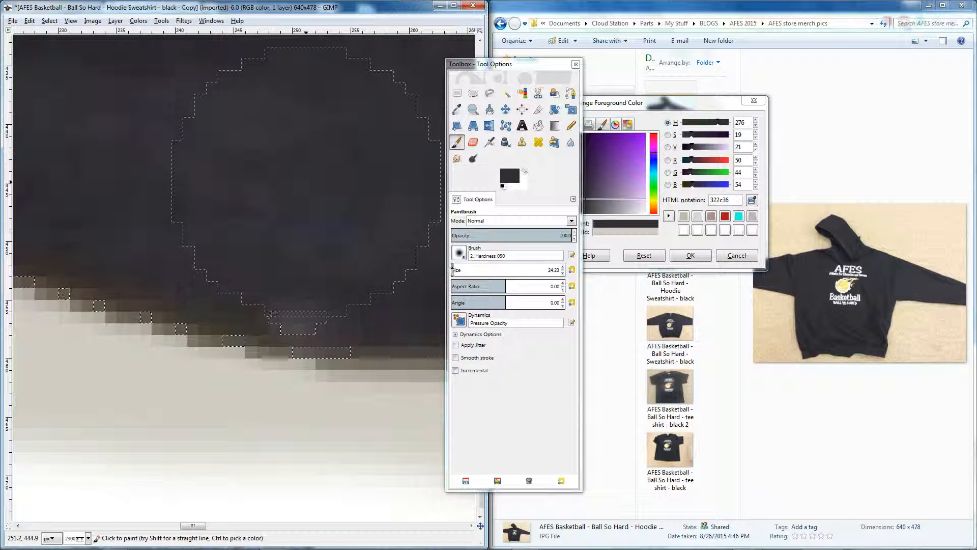
# Step: Reduce the Paintbrush size to 1.00 for touching up the small selected speck at the hem's edge
pyautogui.moveTo(453, 270)
pyautogui.mouseDown()
pyautogui.moveTo(483, 271)
pyautogui.moveTo(451, 271)
pyautogui.mouseUp()
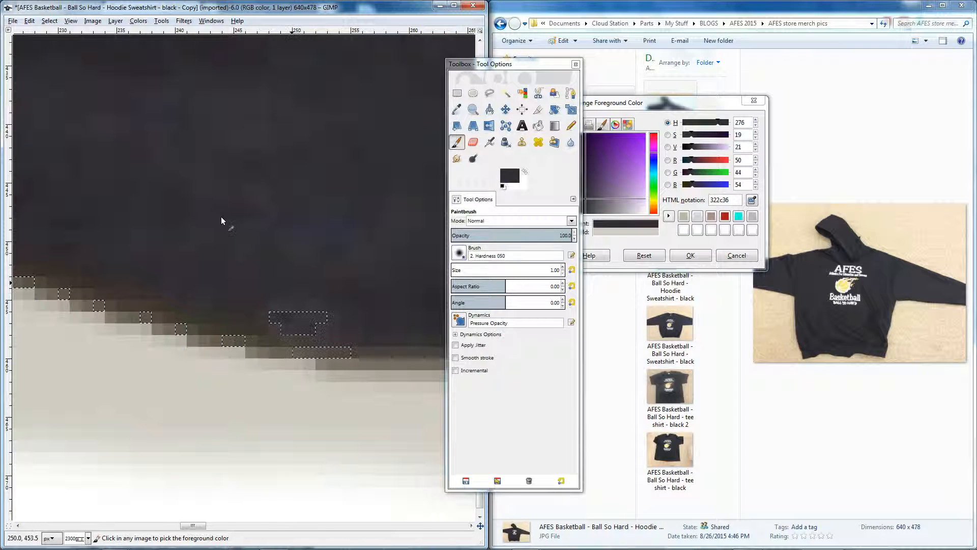
pyautogui.press('ctrl')
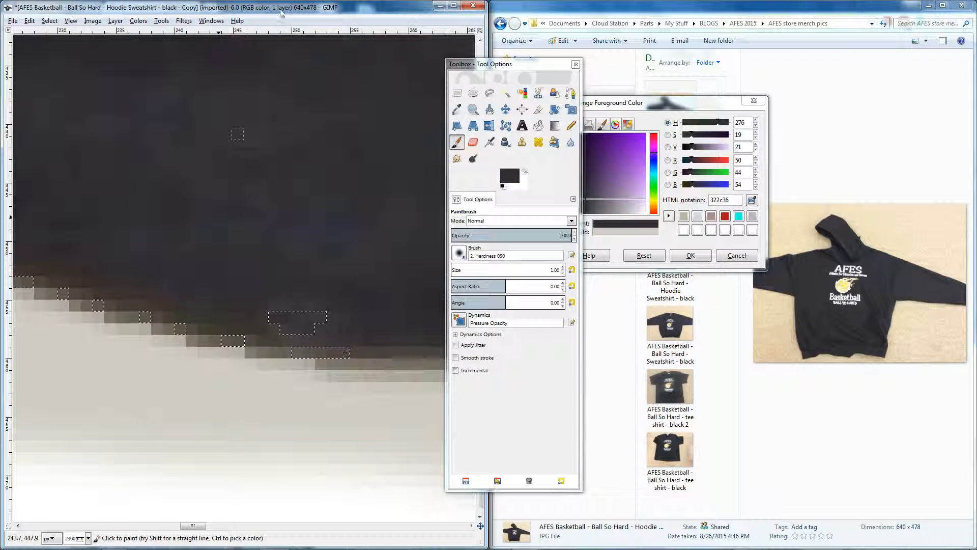
pyautogui.scroll(-4, 194, 165)
pyautogui.scroll(-3, 194, 165)
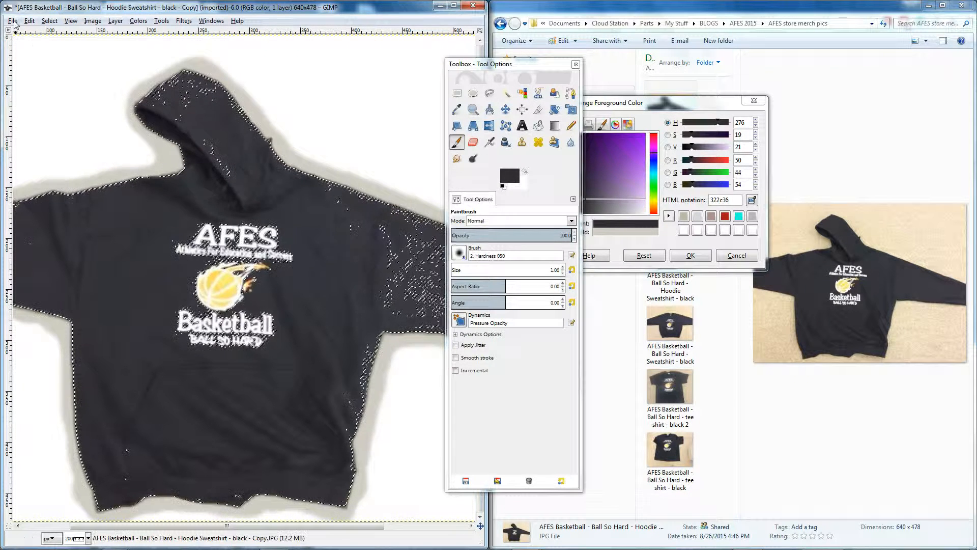
# Step: Clear the selection and display the whole hoodie image at 1:1 (100%)
pyautogui.click(52, 21)
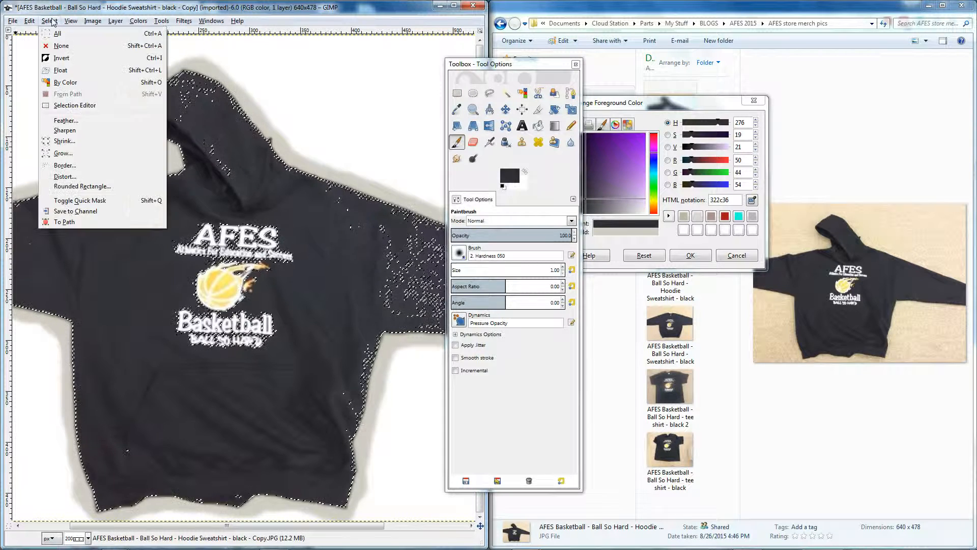
pyautogui.click(72, 46)
pyautogui.scroll(-2, 279, 259)
pyautogui.scroll(-1, 279, 259)
pyautogui.scroll(1, 222, 282)
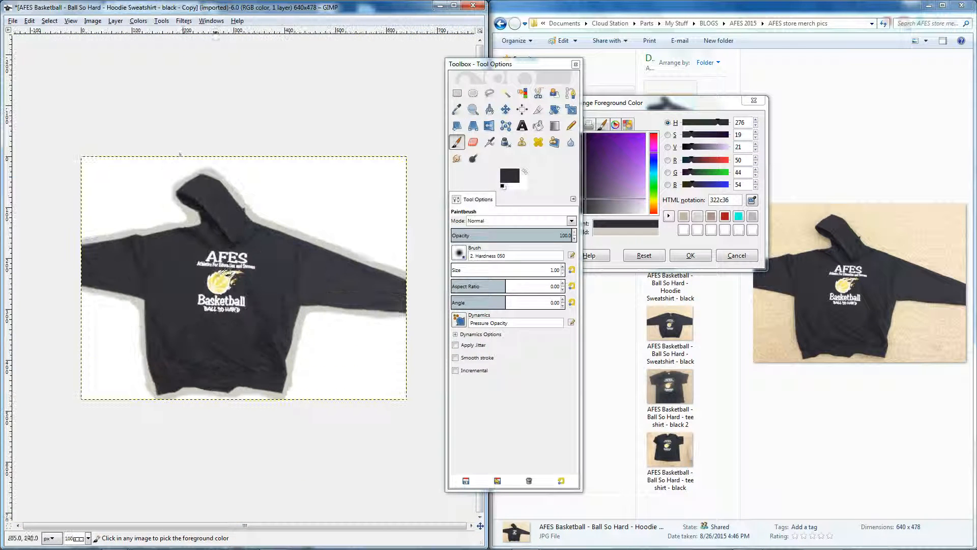
pyautogui.click(92, 21)
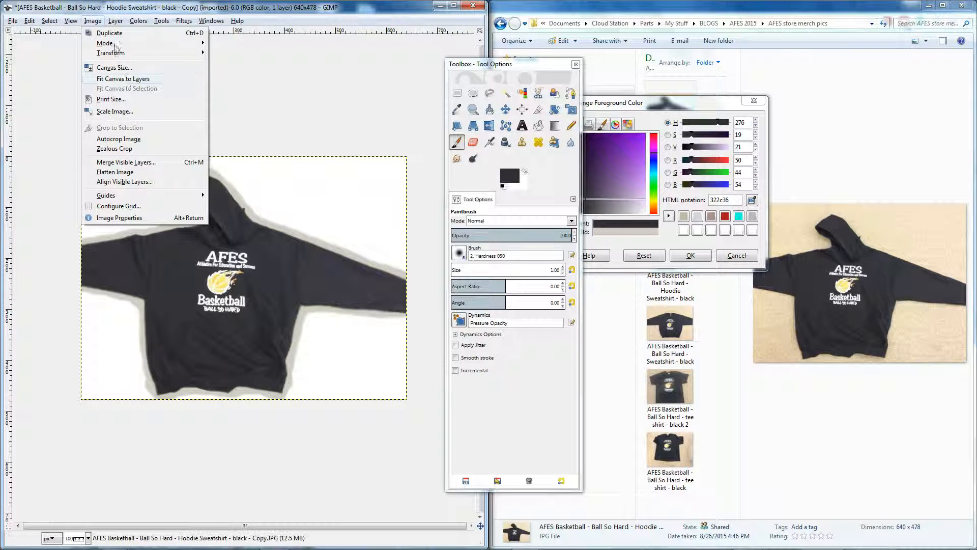
pyautogui.moveTo(63, 24)
pyautogui.moveTo(84, 56)
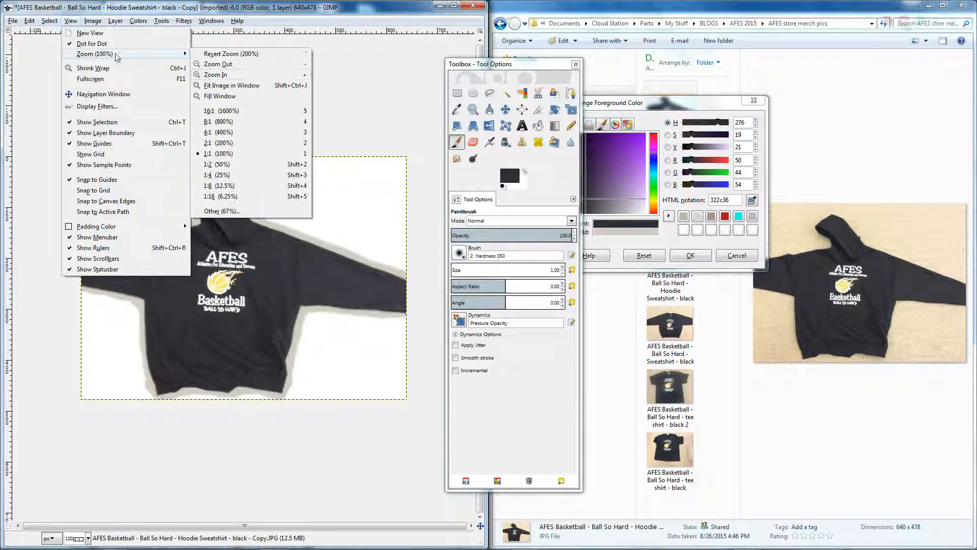
pyautogui.click(224, 154)
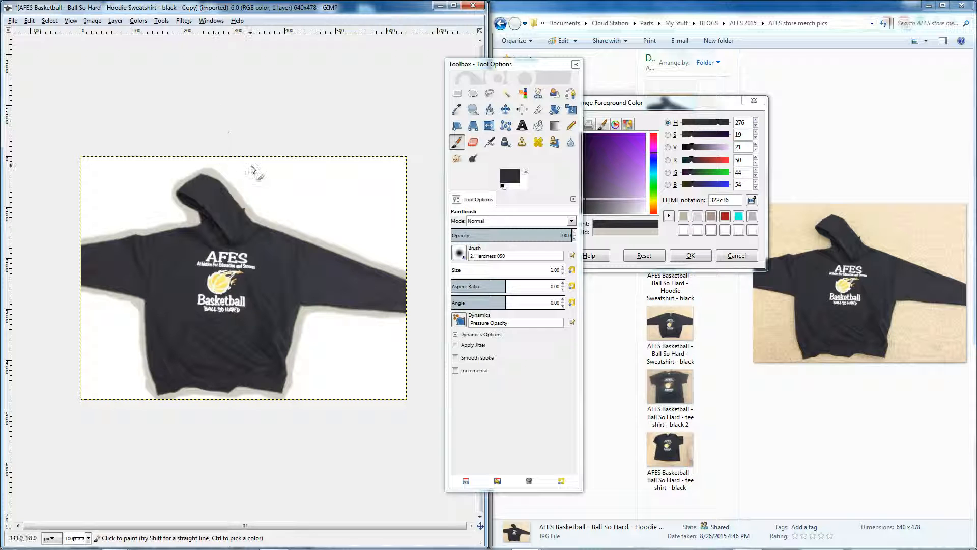
# Step: Overwrite the hoodie copy's JPG file with the edited image at JPEG quality 100
pyautogui.click(12, 21)
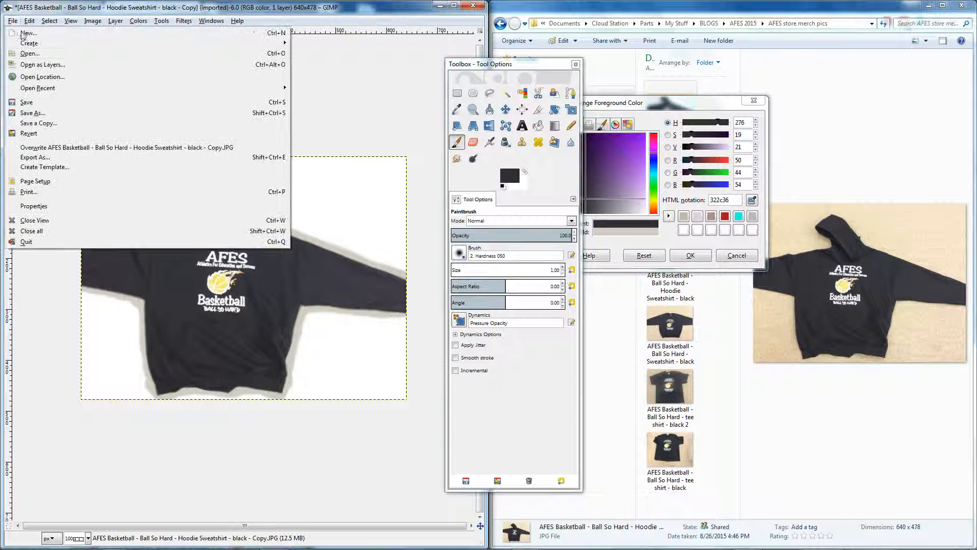
pyautogui.click(53, 148)
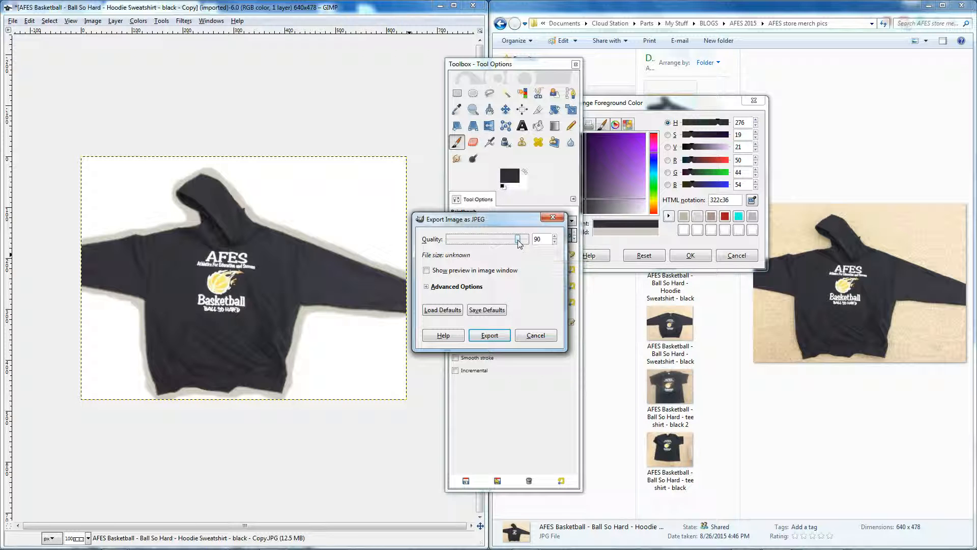
pyautogui.moveTo(519, 243); pyautogui.dragTo(527, 244)
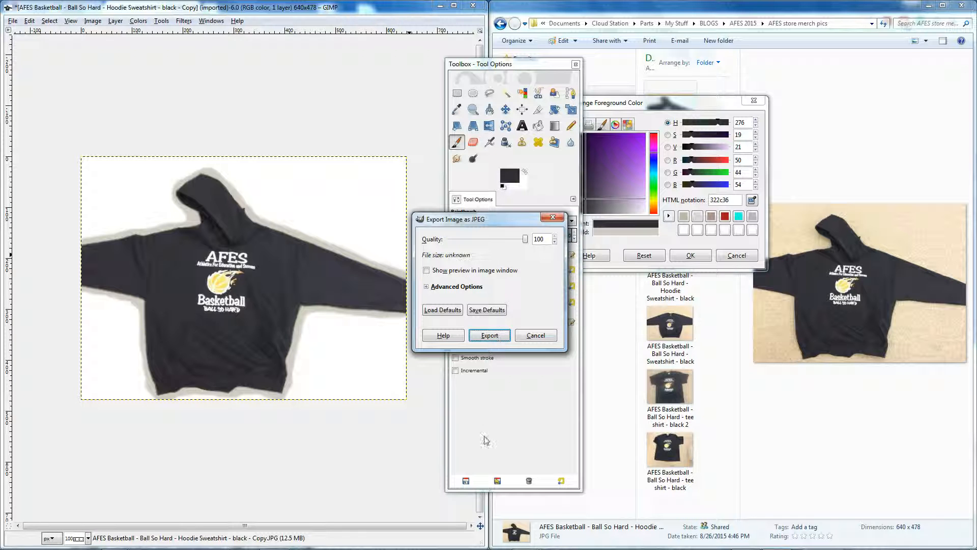
pyautogui.click(488, 335)
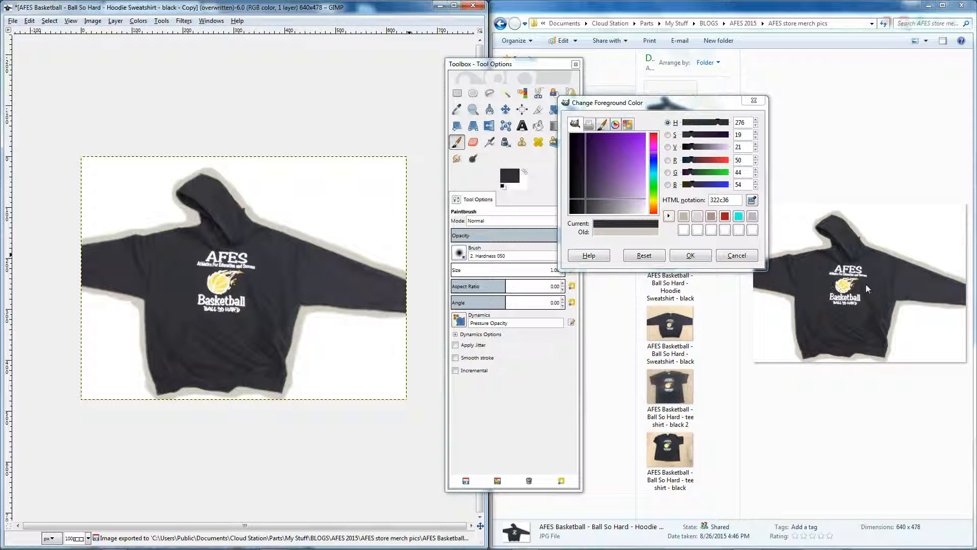
# Step: Compare the previews of the original black hoodie photo and the edited copy in the AFES store merch pics folder
pyautogui.click(890, 146)
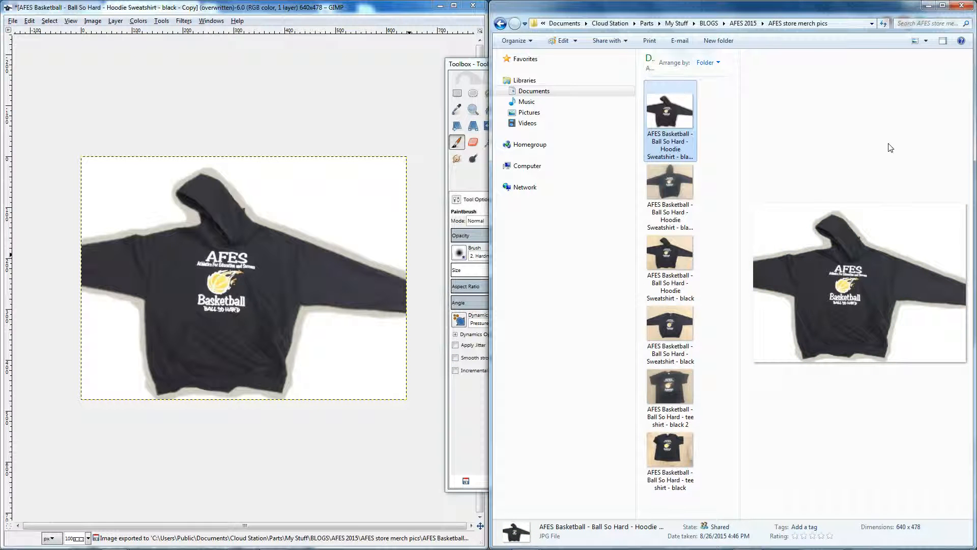
pyautogui.click(679, 275)
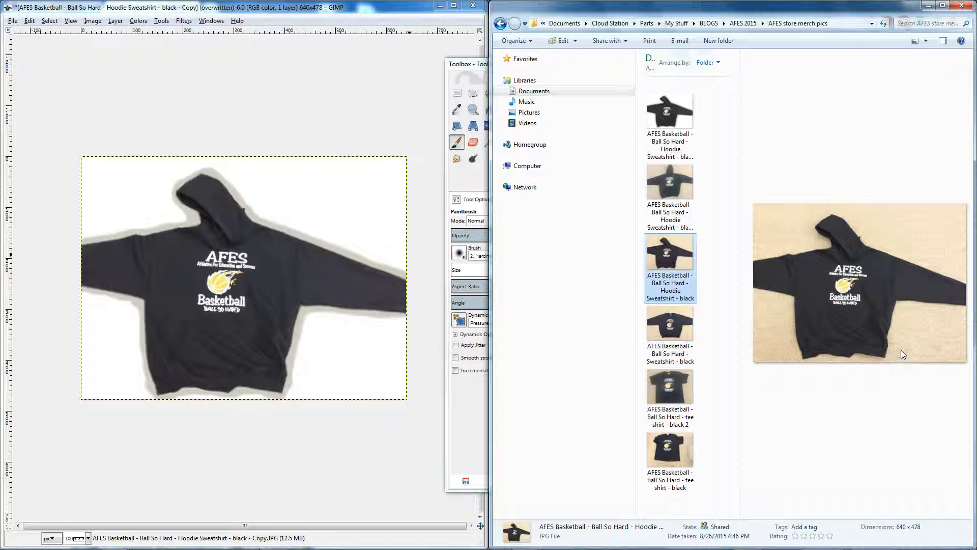
pyautogui.click(667, 121)
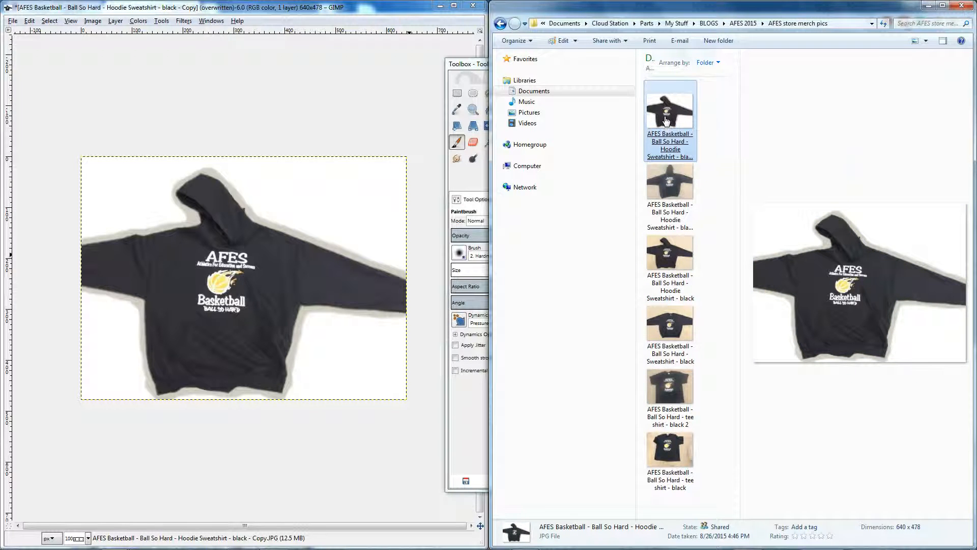
# Step: Open the edited hoodie copy in Paint and trim the right sleeve side so the canvas is 531 px wide
pyautogui.doubleClick(666, 120)
pyautogui.moveTo(340, 205); pyautogui.dragTo(283, 204)
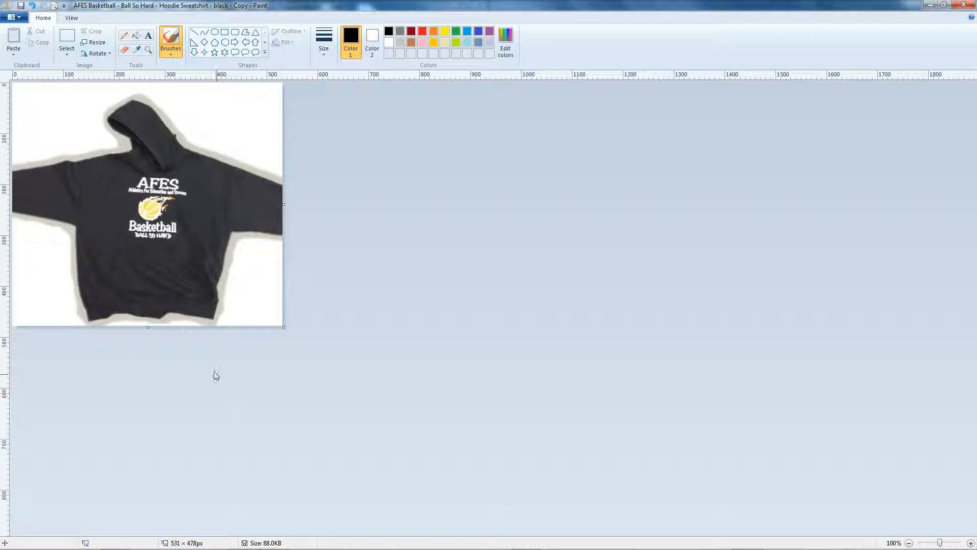
# Step: Crop the blank strip above the hood and a narrow strip at the left sleeve, leaving a 519 × 454 px picture
pyautogui.click(67, 38)
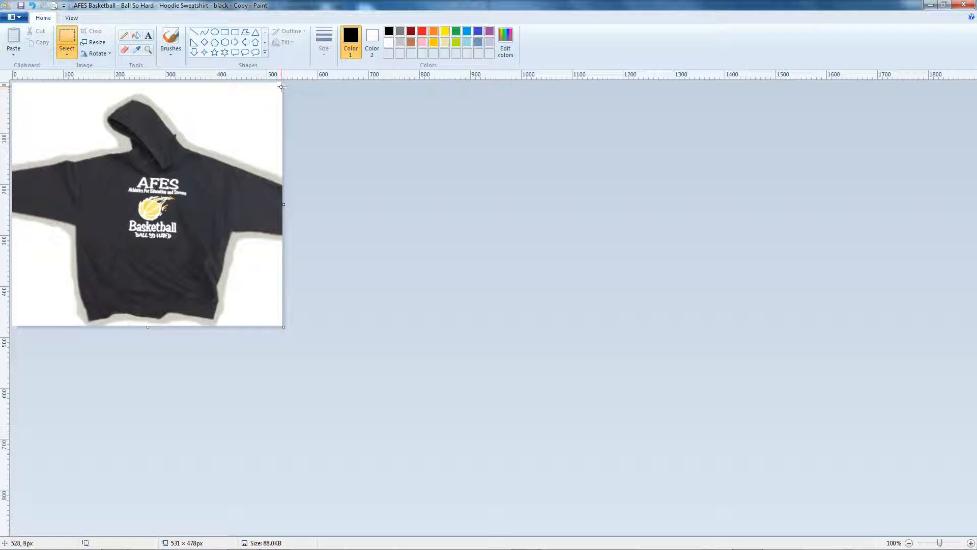
pyautogui.moveTo(282, 95); pyautogui.dragTo(2, 327)
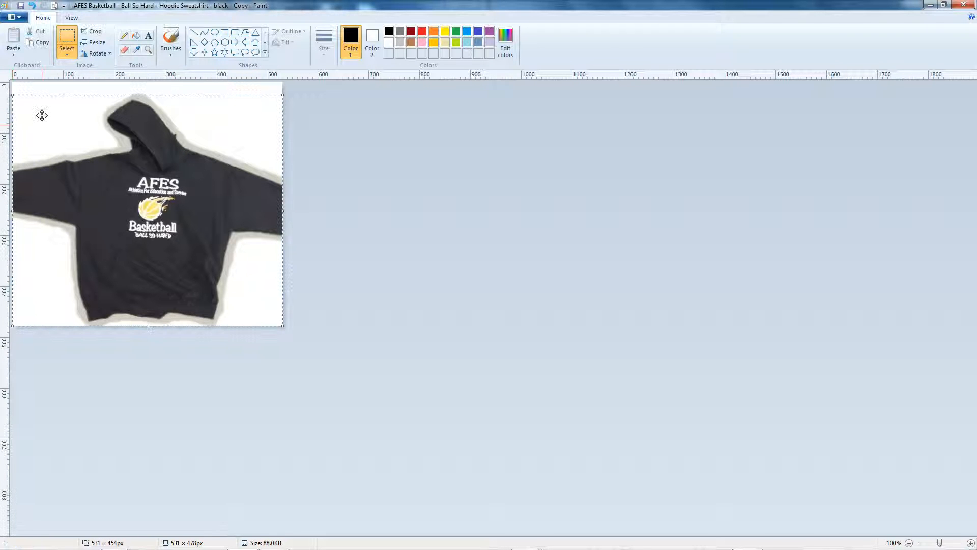
pyautogui.click(92, 32)
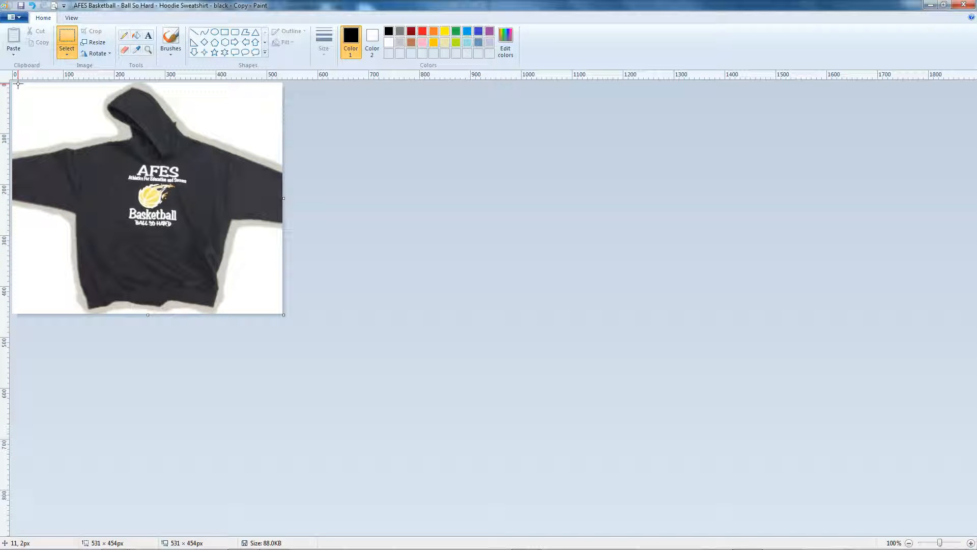
pyautogui.moveTo(18, 83); pyautogui.dragTo(310, 374)
pyautogui.click(95, 32)
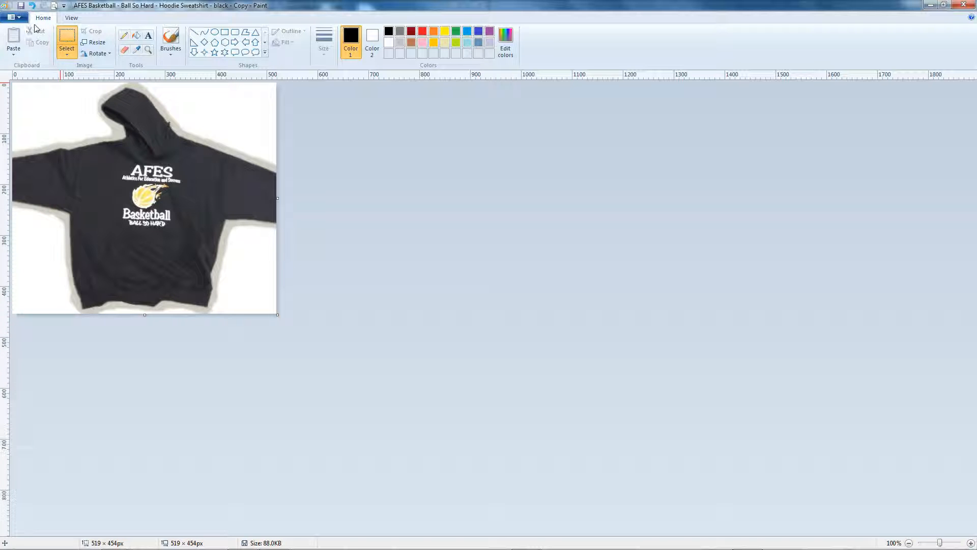
# Step: Save the cropped hoodie picture and close Paint
pyautogui.click(21, 6)
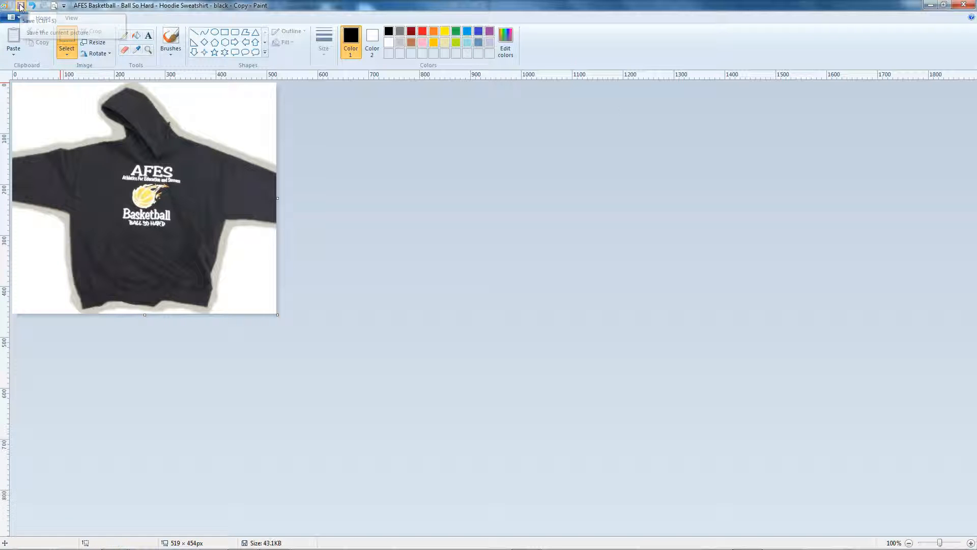
pyautogui.click(964, 5)
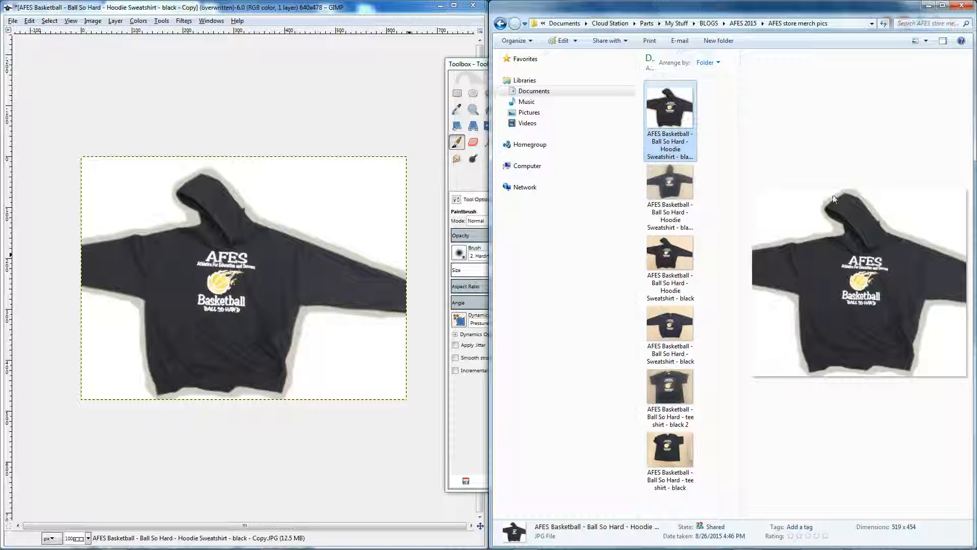